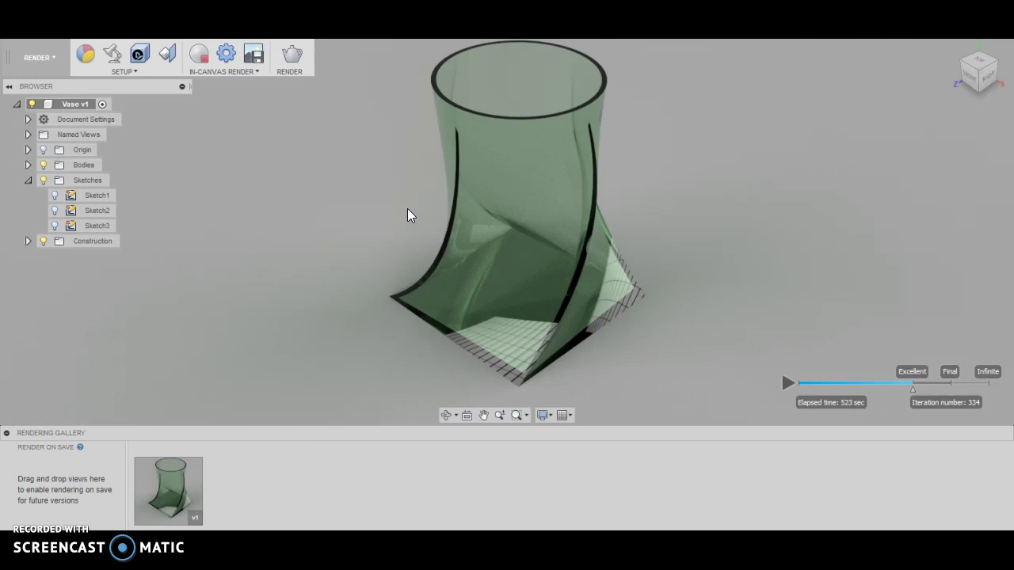
Switch to the MODEL workspace and reposition the view of the green twisted vase
click(36, 57)
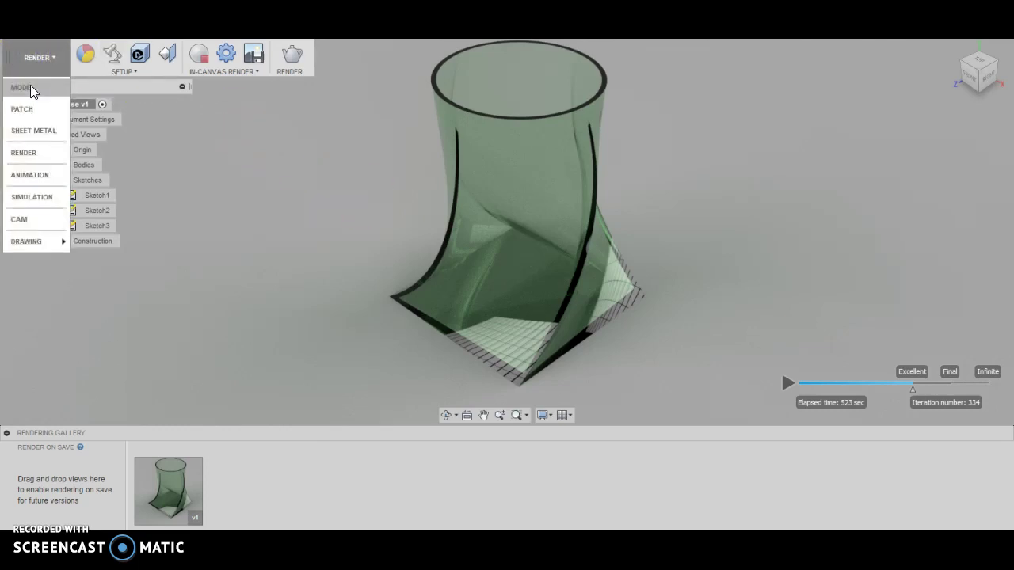
click(30, 90)
scroll(280, 246, down, 2)
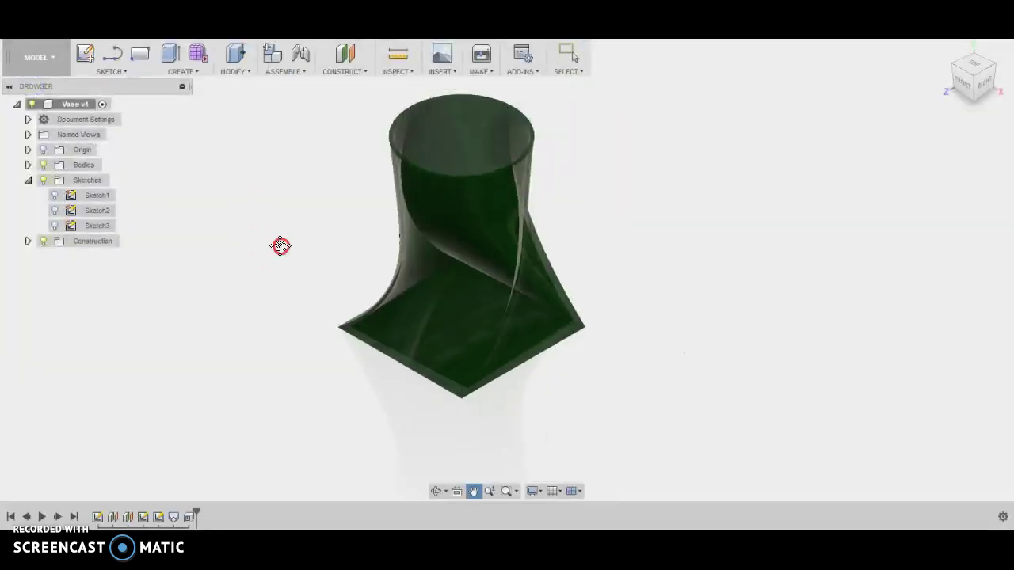
drag(280, 245, 328, 294)
click(568, 54)
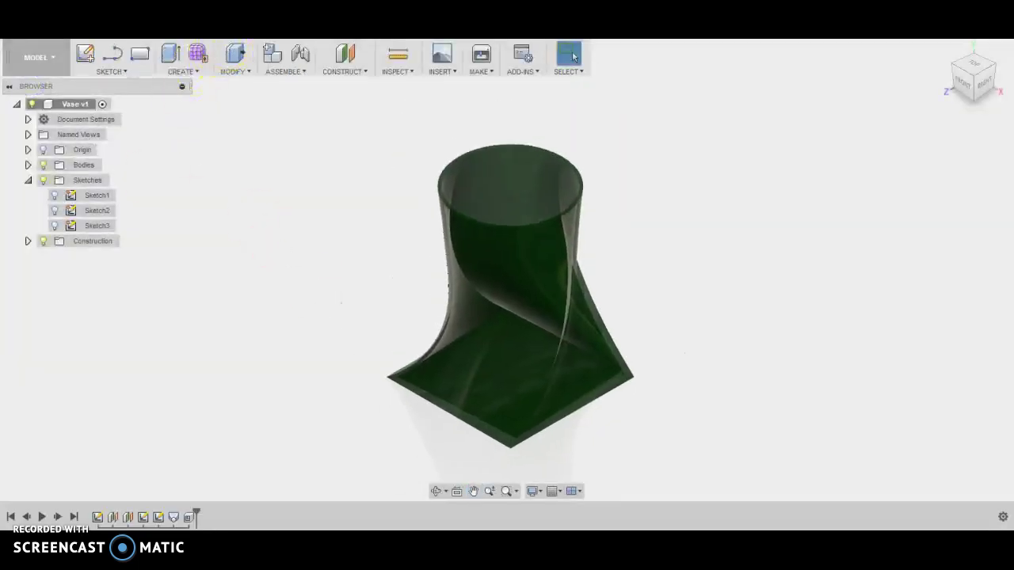
Start a new design with a sketch on the horizontal origin plane
key(ctrl+n)
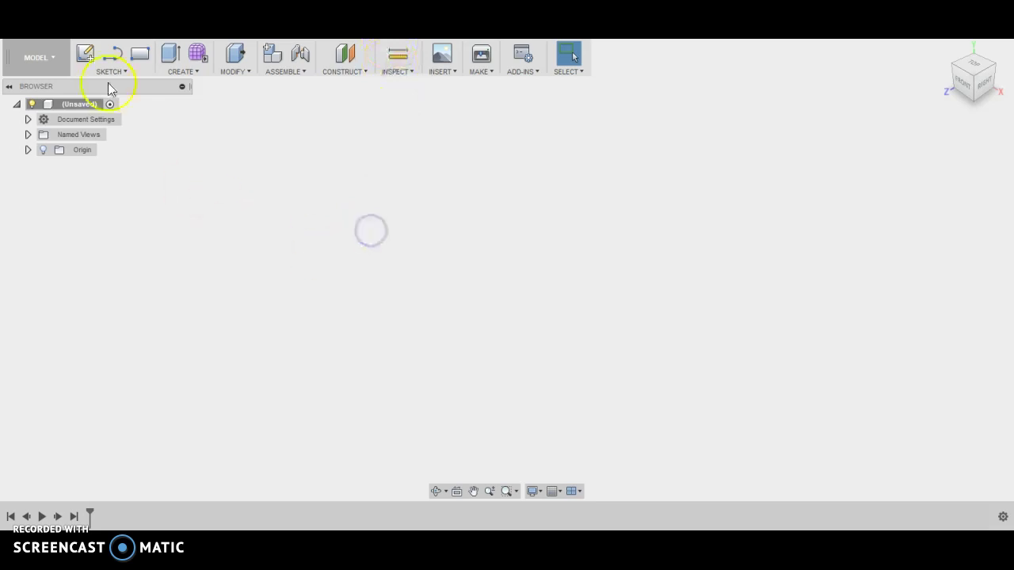
click(85, 53)
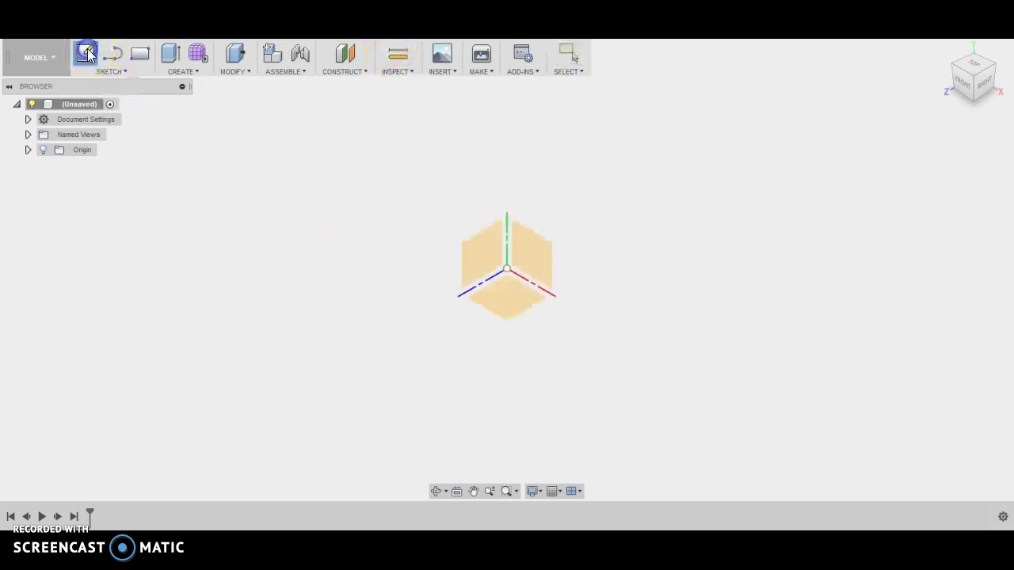
click(502, 294)
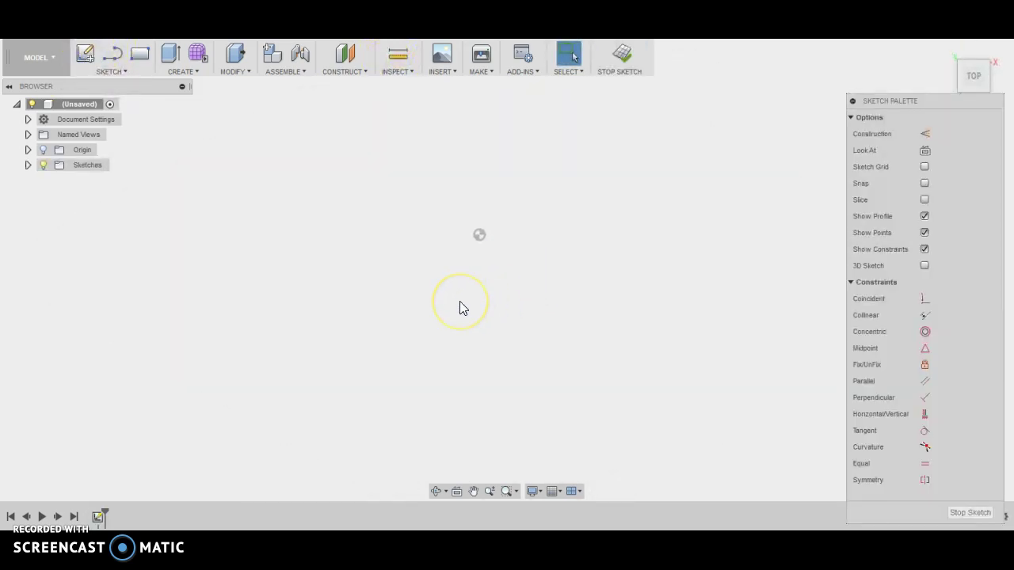
Draw a 3 x 3 in square from the origin and finish the sketch
key(r)
click(480, 235)
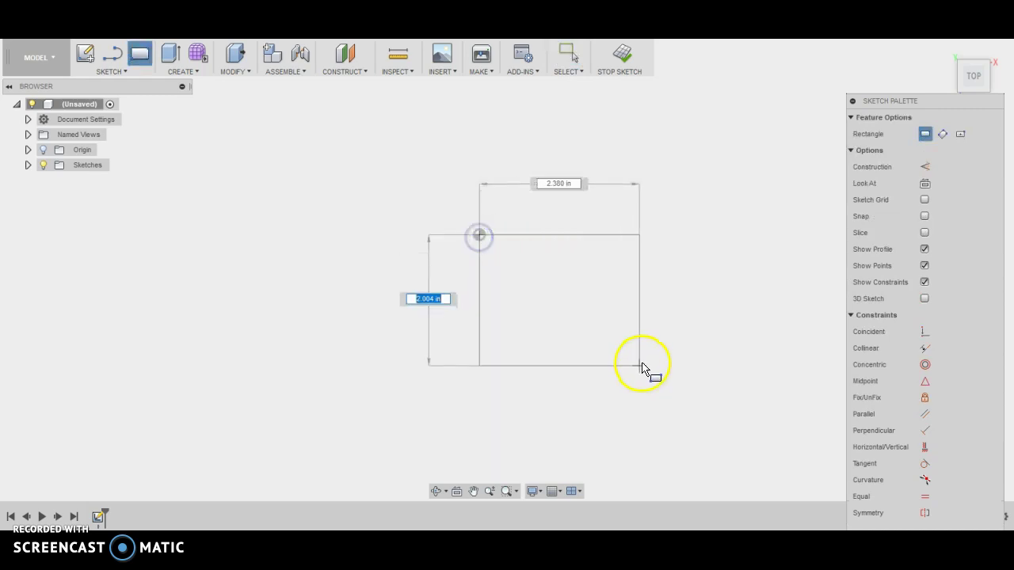
text(3)
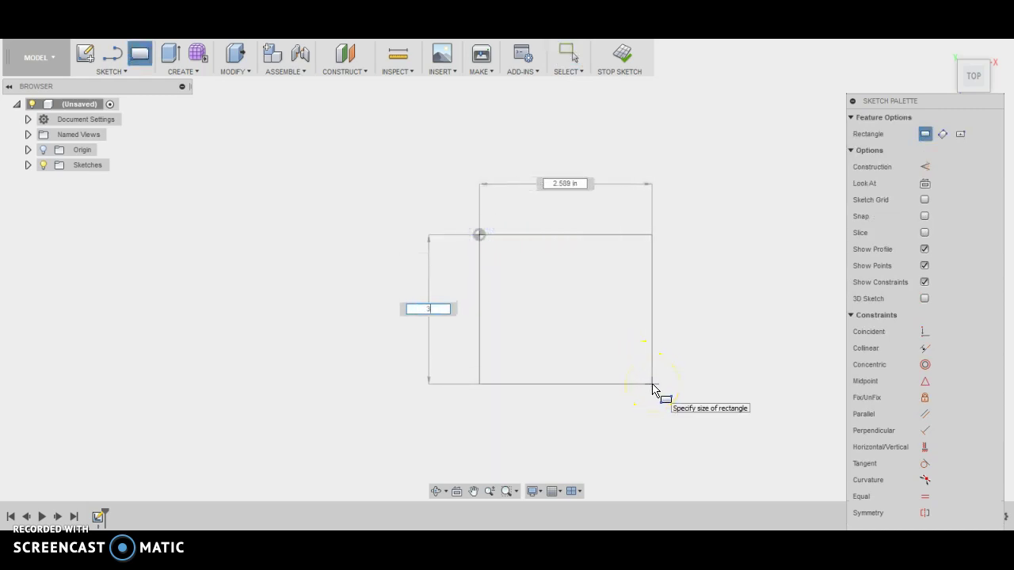
key(Tab)
text(3)
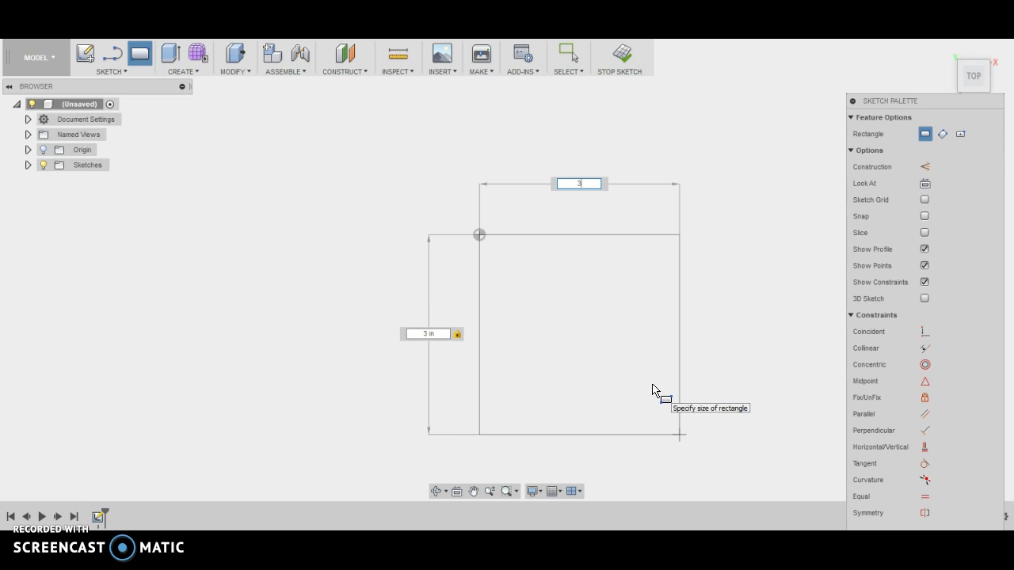
key(Return)
key(Escape)
click(657, 110)
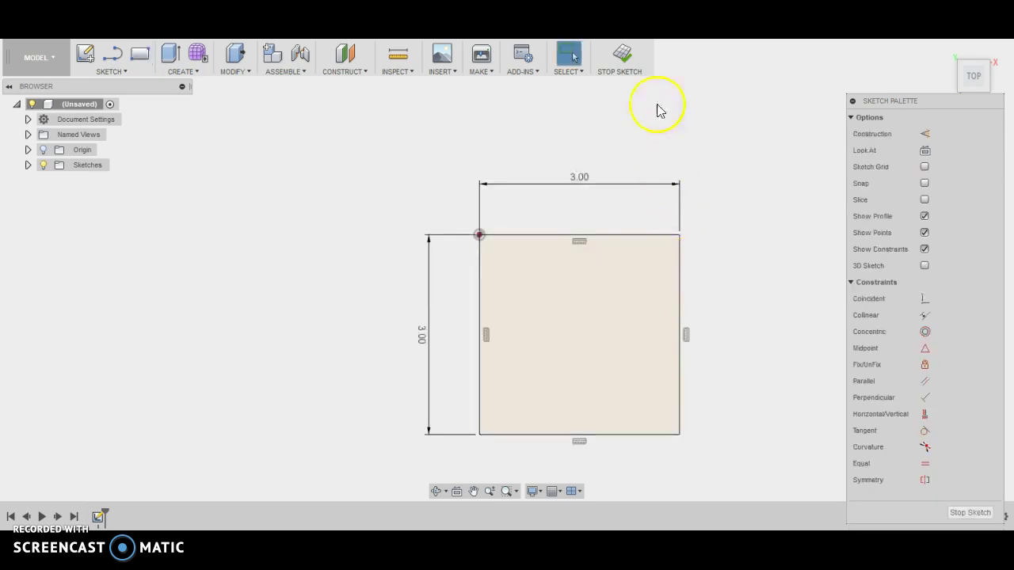
click(626, 55)
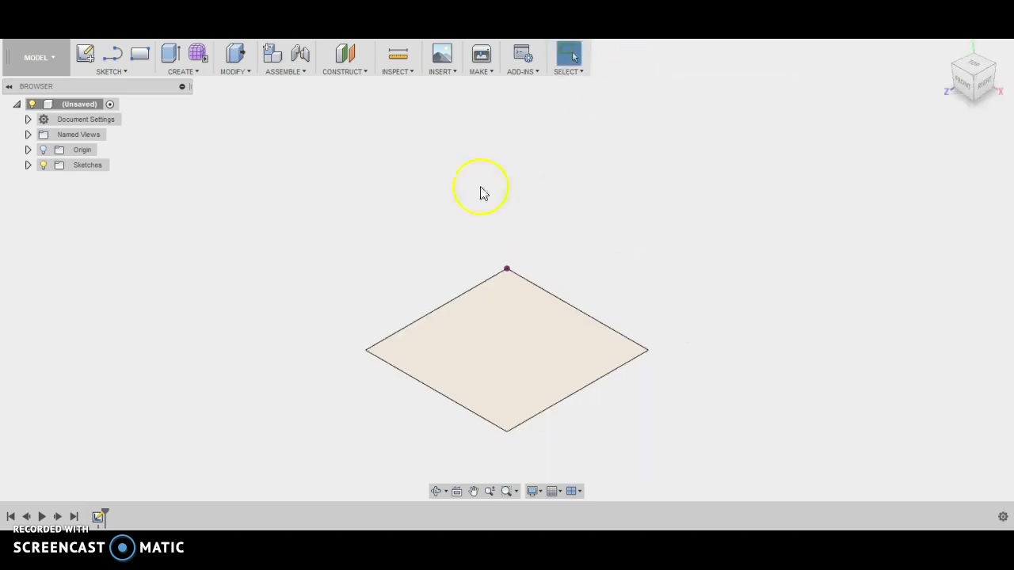
Create an offset construction plane 2.5 in above the square profile
click(344, 72)
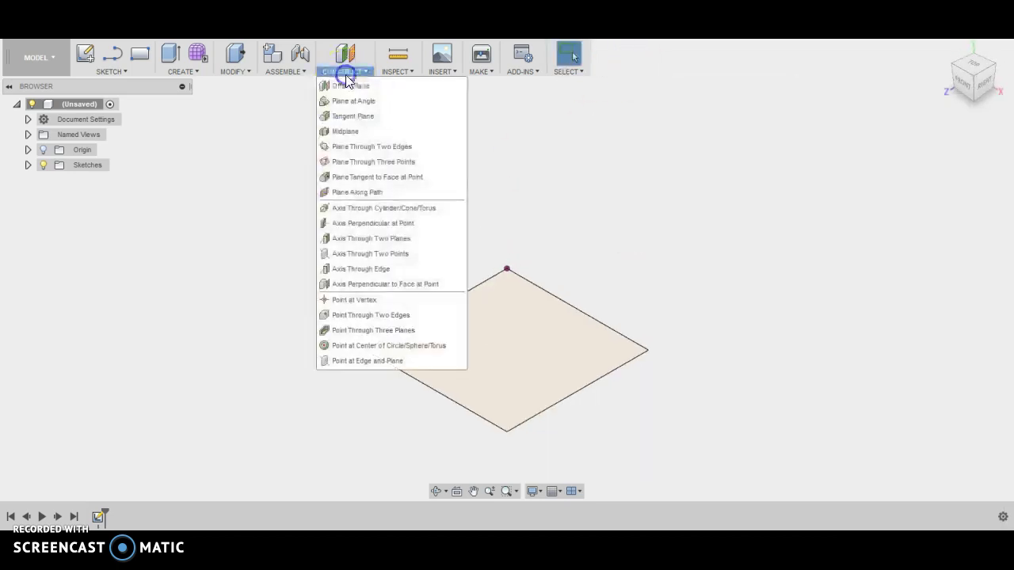
click(346, 86)
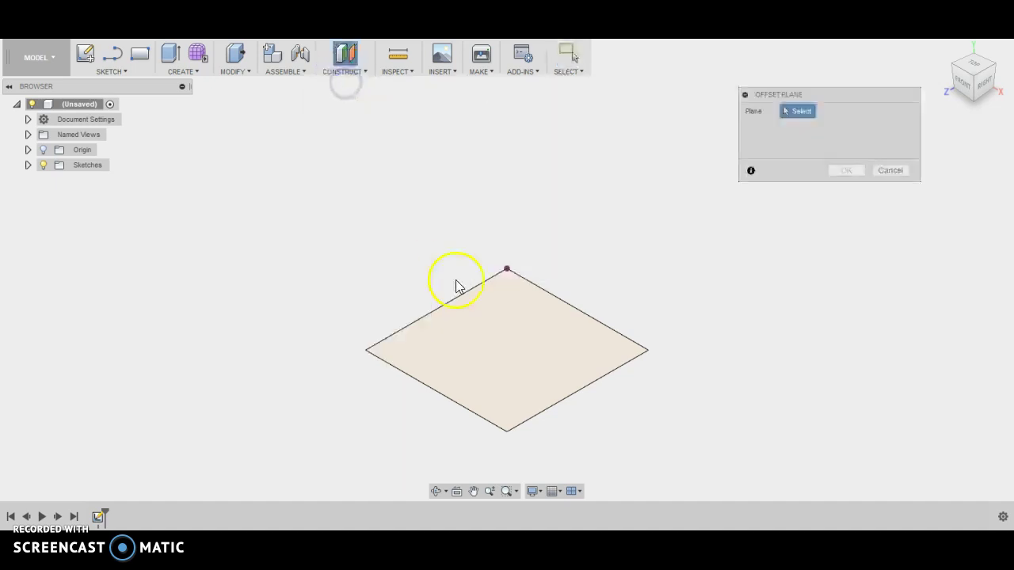
click(500, 346)
drag(507, 339, 505, 267)
text(2.5)
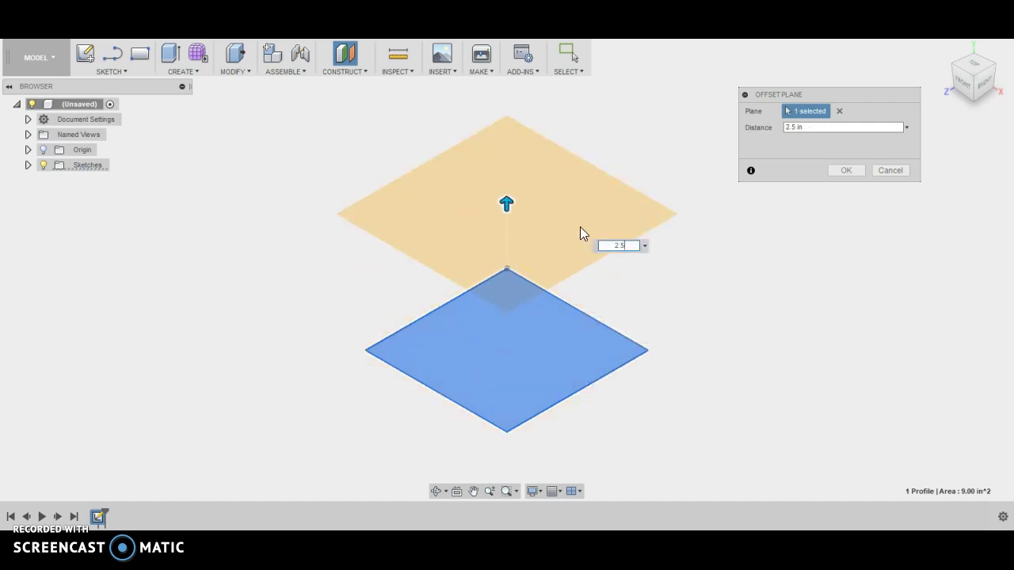
key(Return)
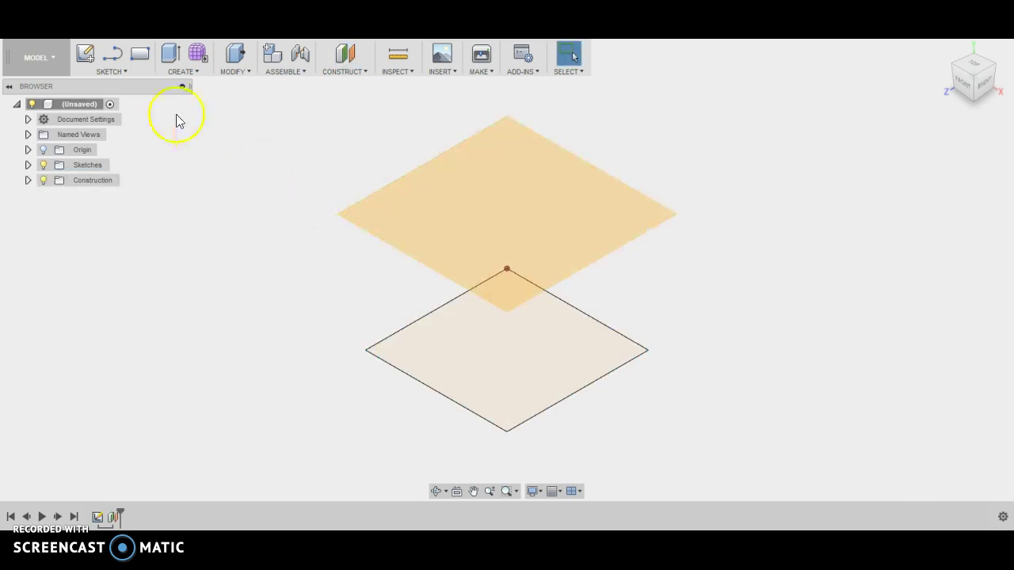
Sketch on the offset plane, projecting the square's top, left, bottom and right edges
click(84, 53)
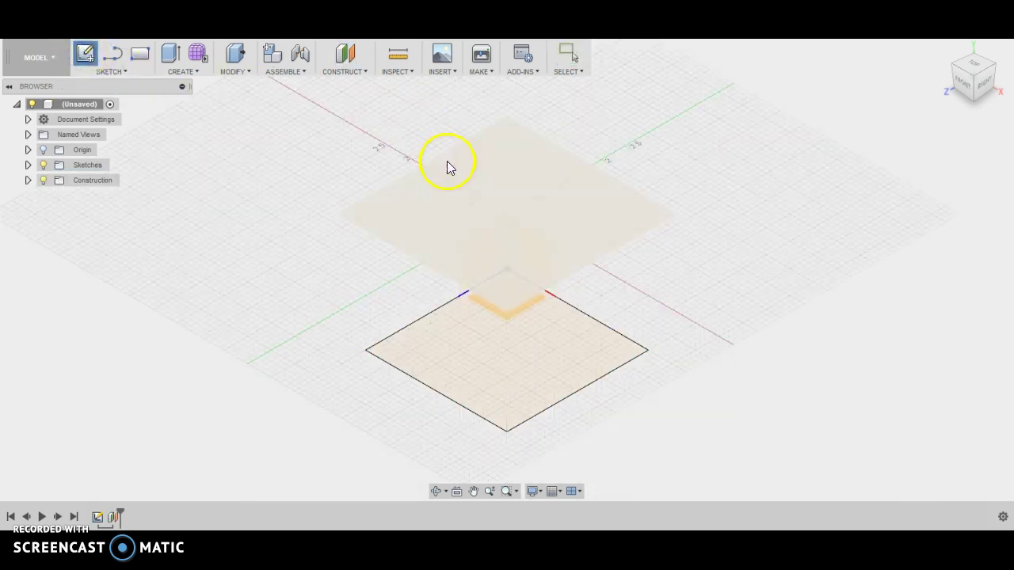
click(447, 161)
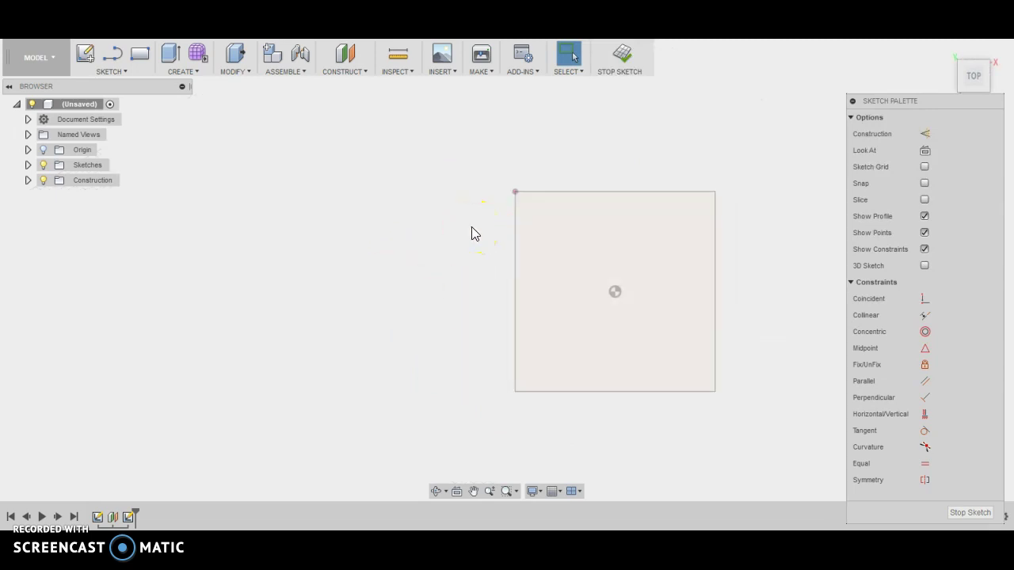
key(p)
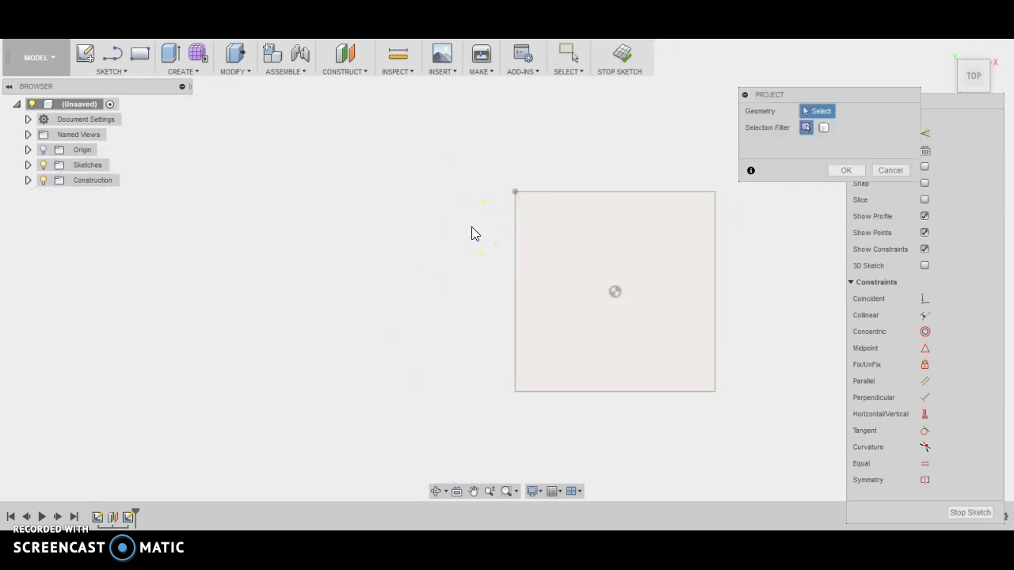
click(548, 192)
click(515, 208)
click(564, 391)
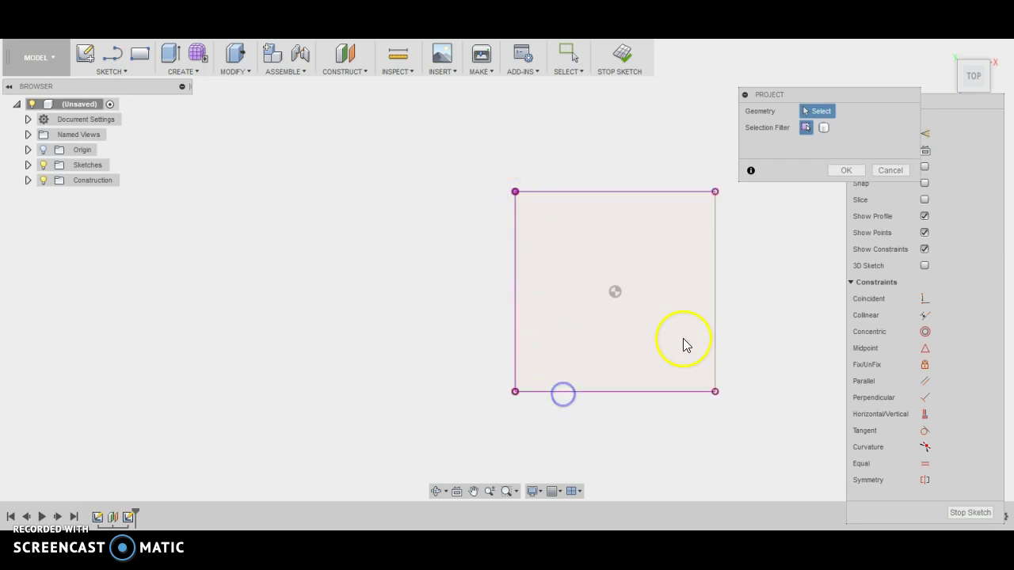
click(717, 324)
click(947, 49)
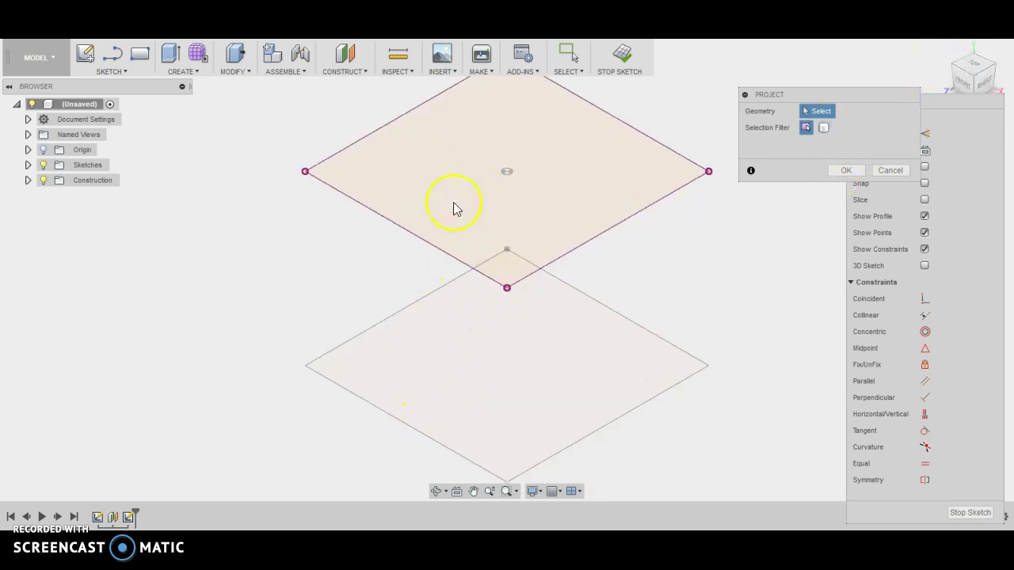
click(846, 170)
Draw four lines forming a diamond through the square's edge midpoints, then finish the sketch
scroll(792, 190, down, 1)
middle_drag(772, 225, 744, 267)
key(l)
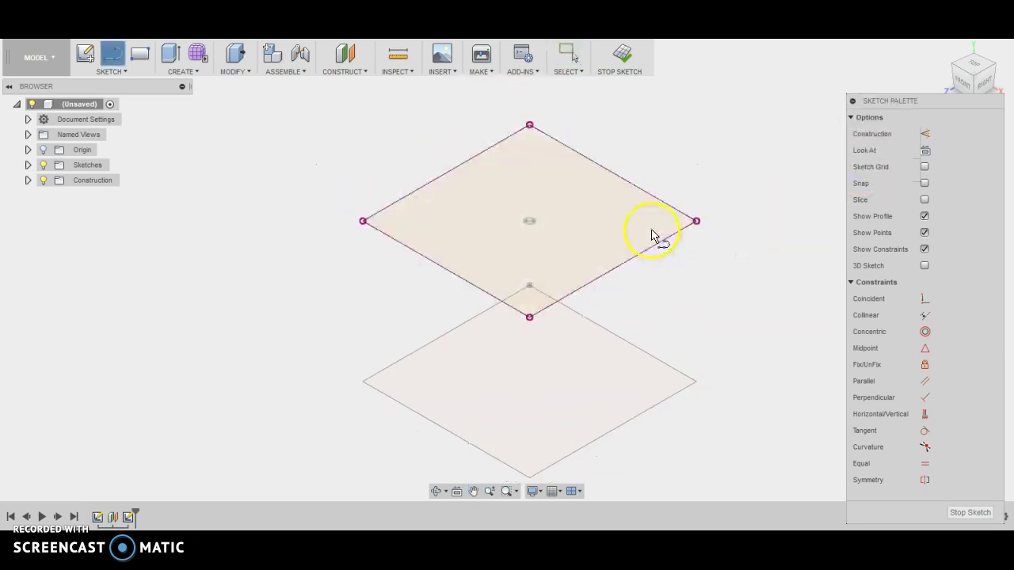
click(612, 171)
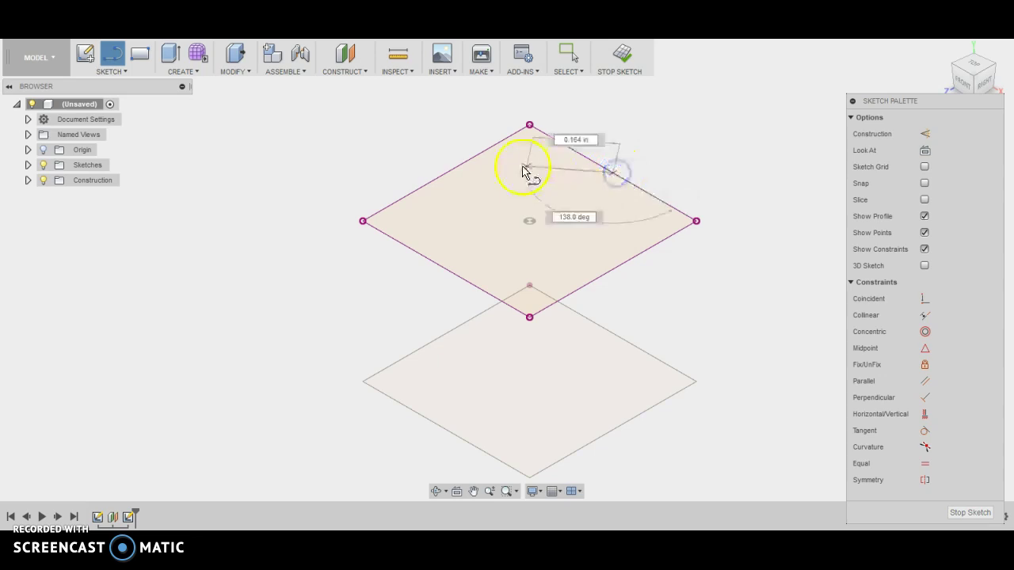
click(447, 173)
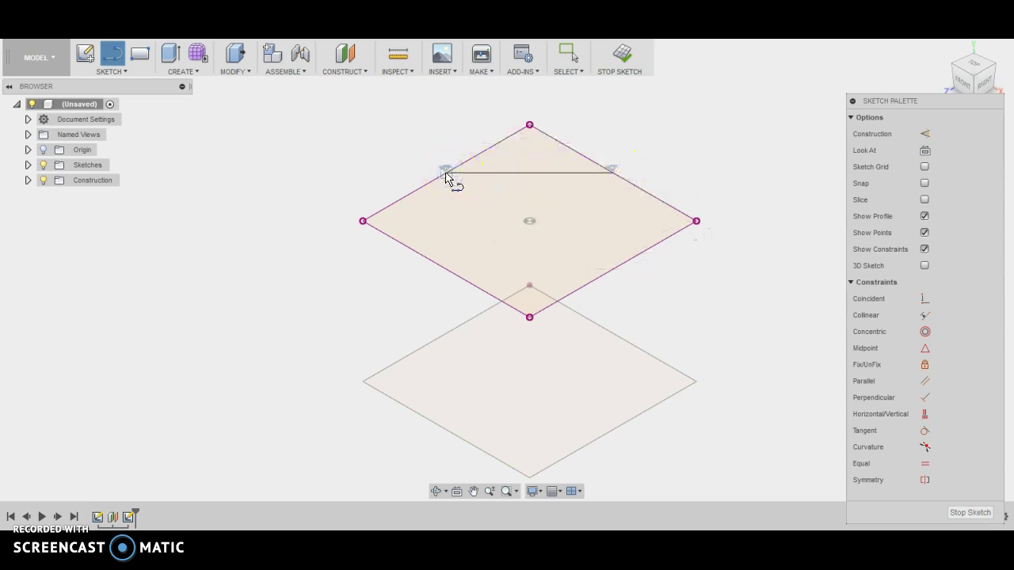
click(447, 269)
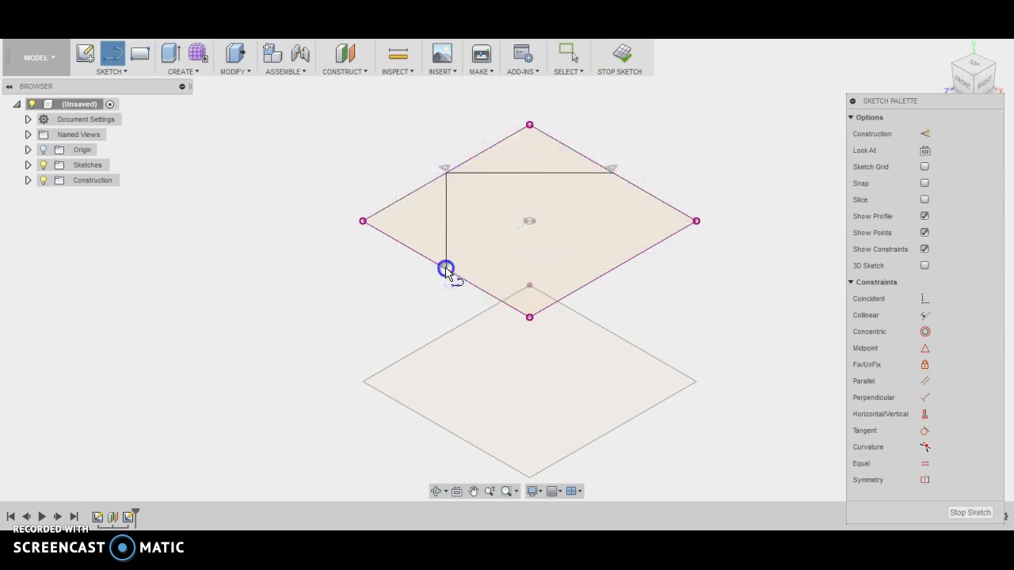
click(612, 270)
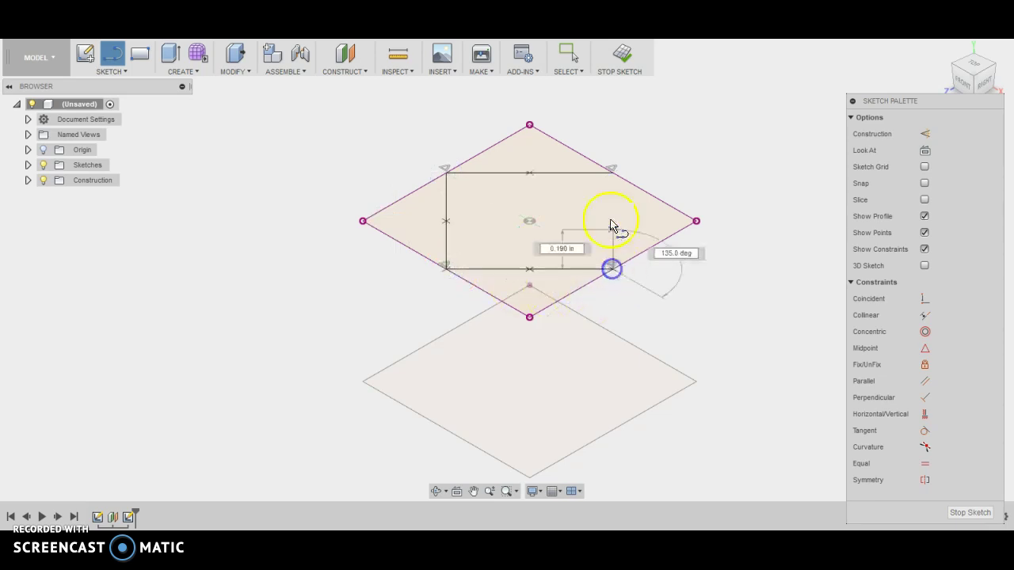
click(614, 172)
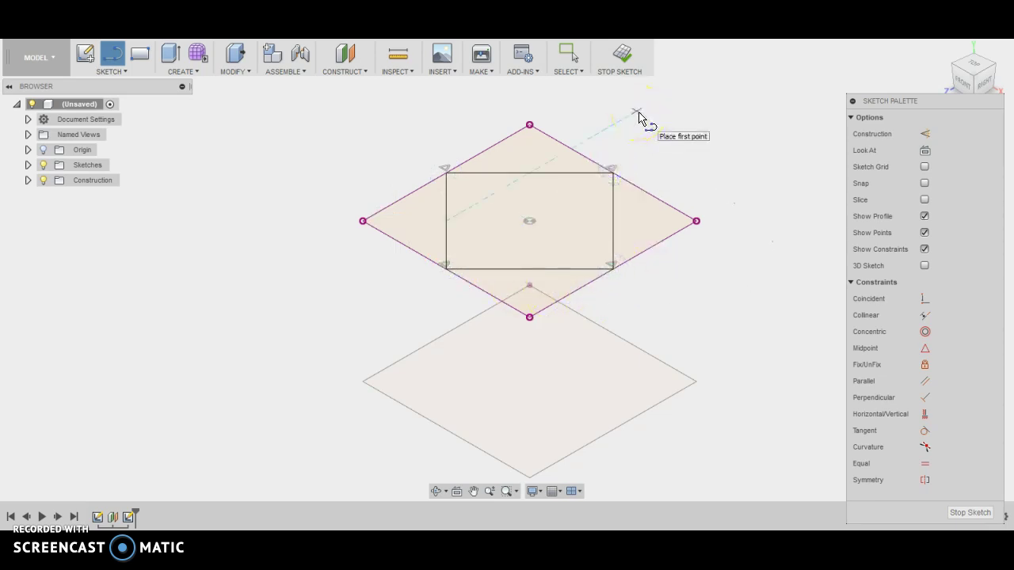
click(971, 68)
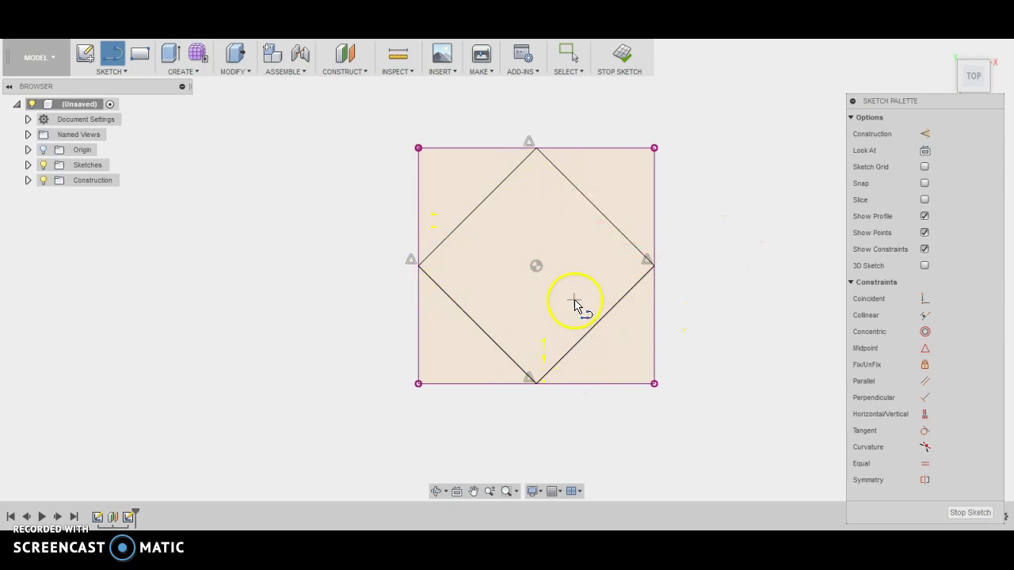
click(625, 52)
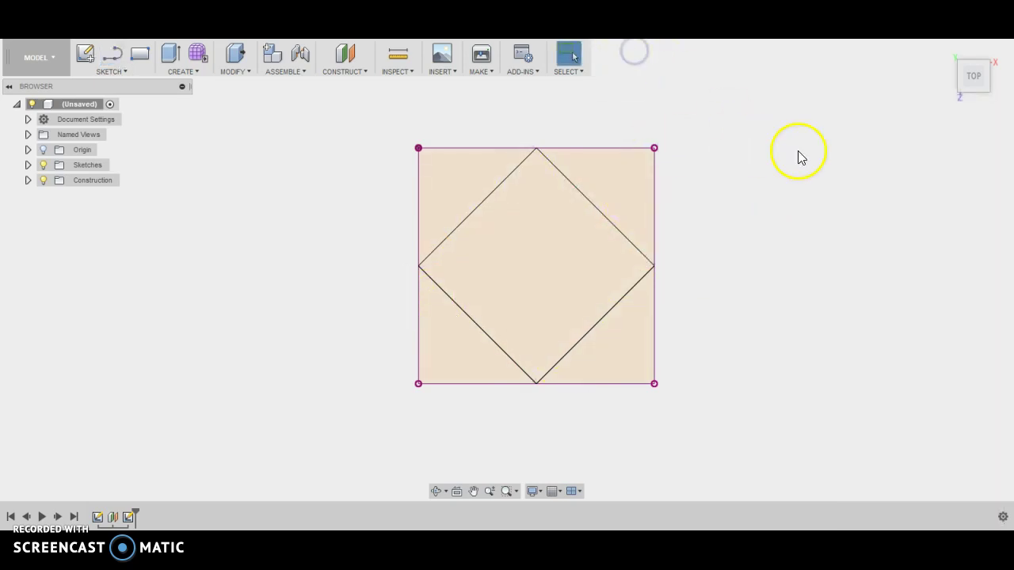
Offset a plane 1.238 in up from the diamond sketch profile, checking it from the front
click(946, 49)
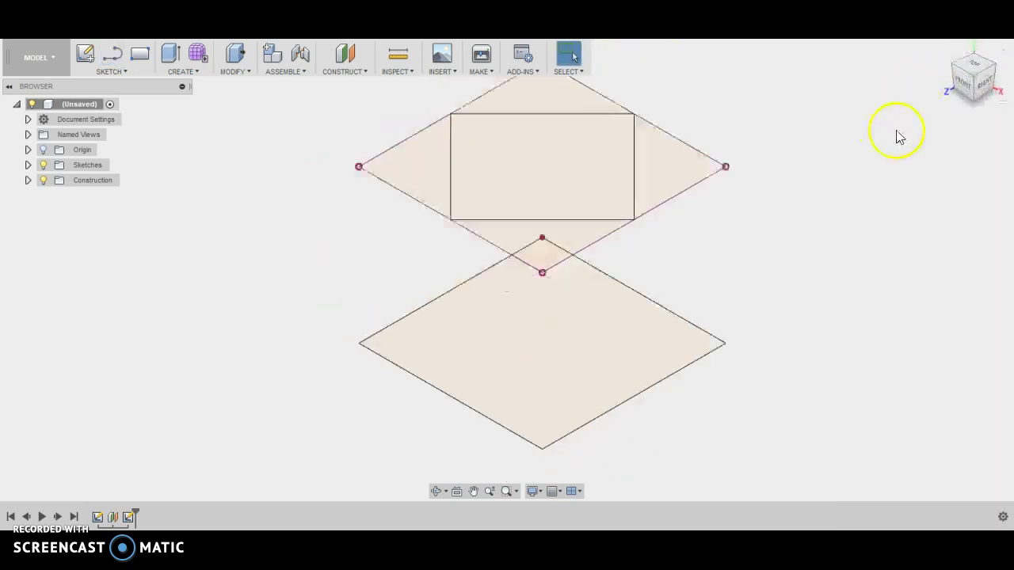
click(345, 69)
click(352, 87)
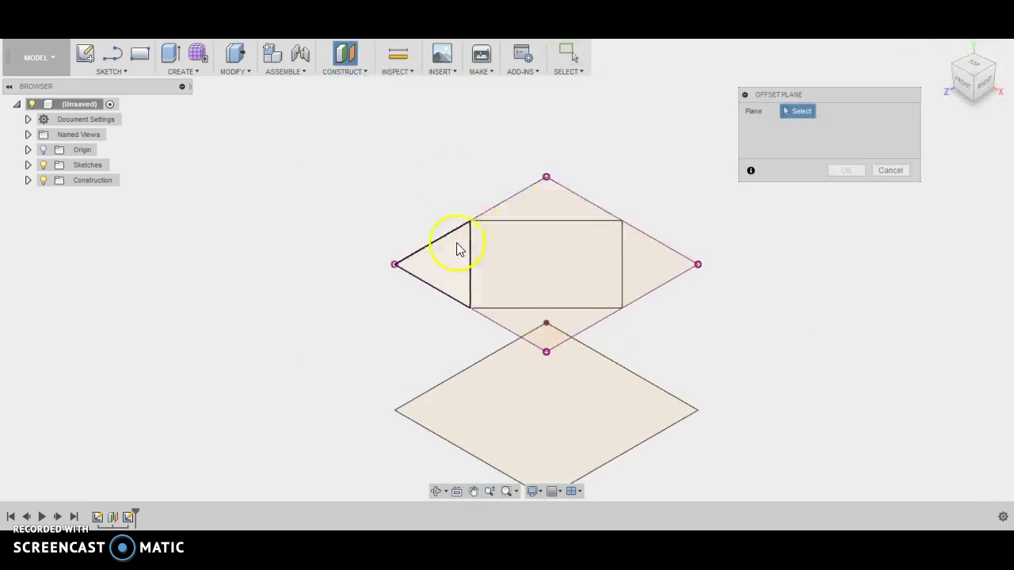
click(446, 268)
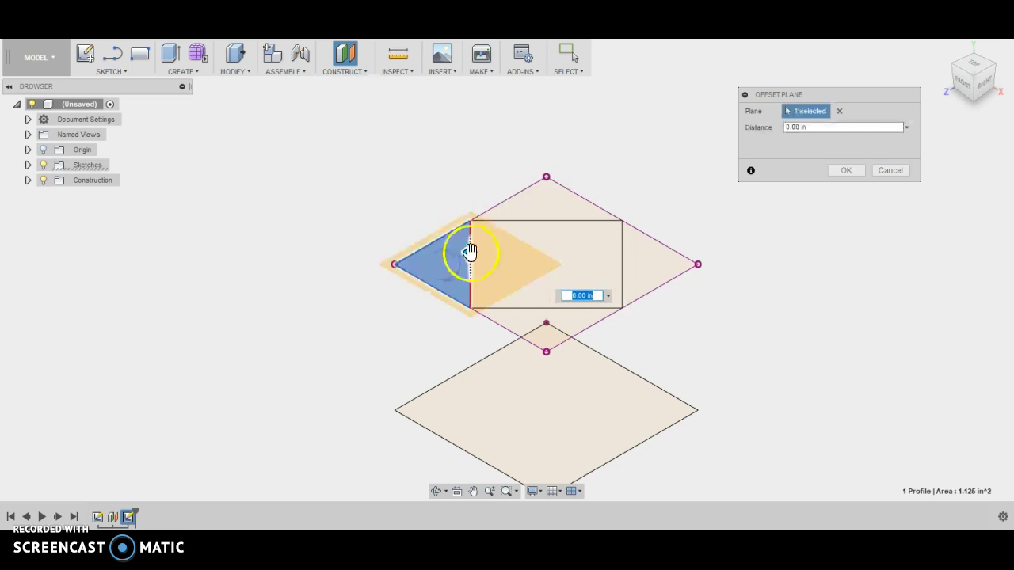
drag(468, 254, 472, 179)
click(601, 219)
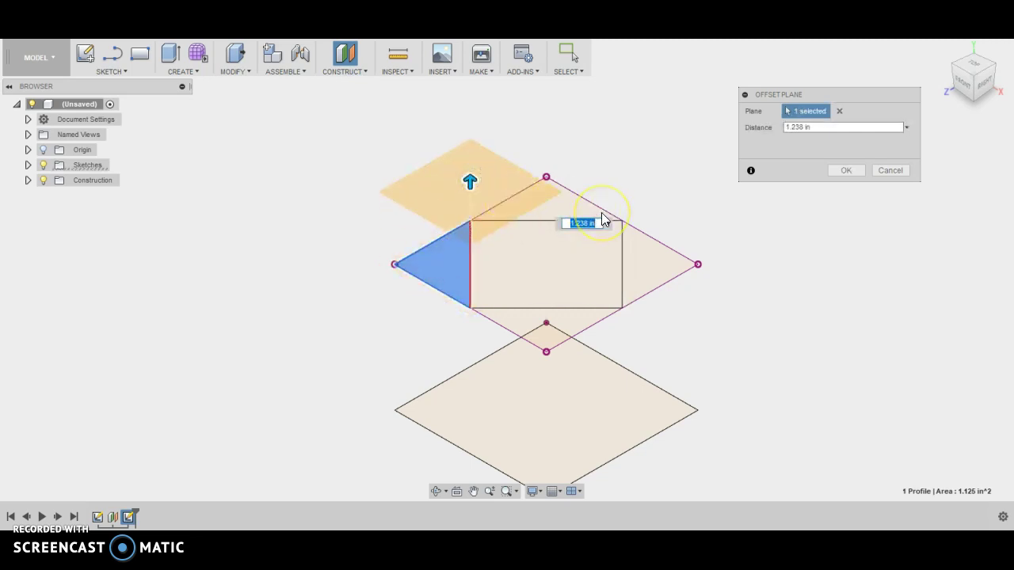
key(Return)
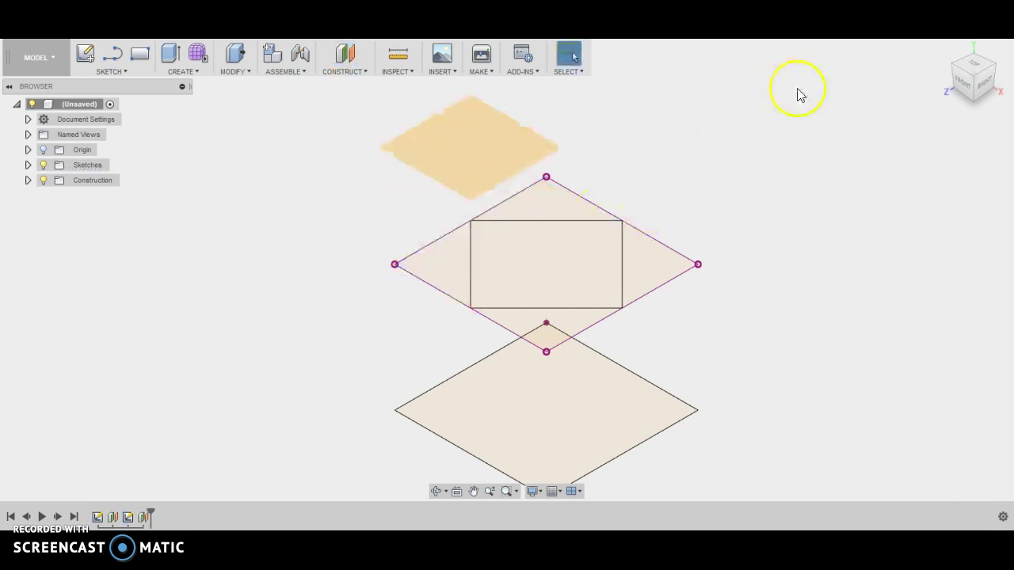
click(961, 77)
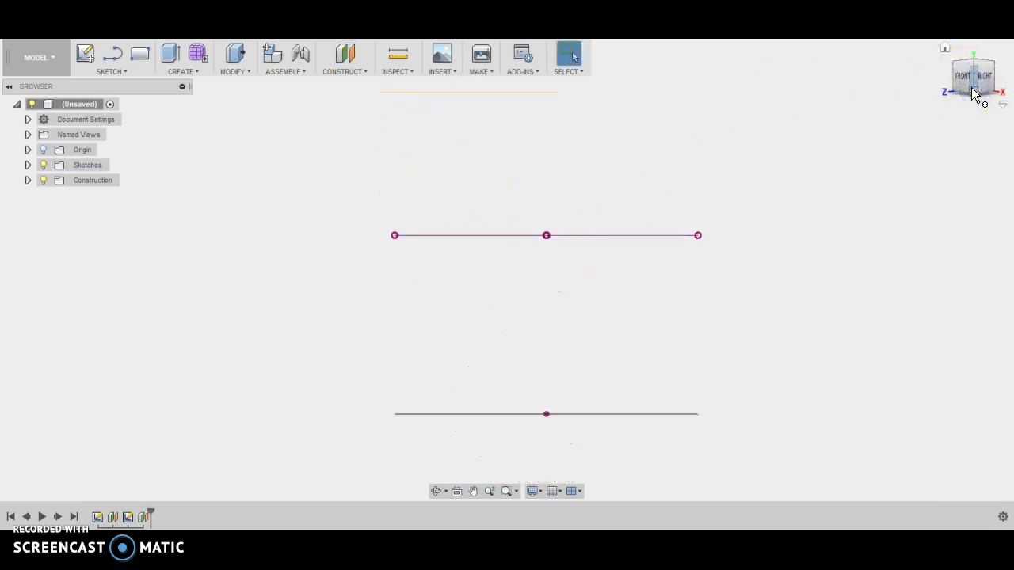
click(945, 48)
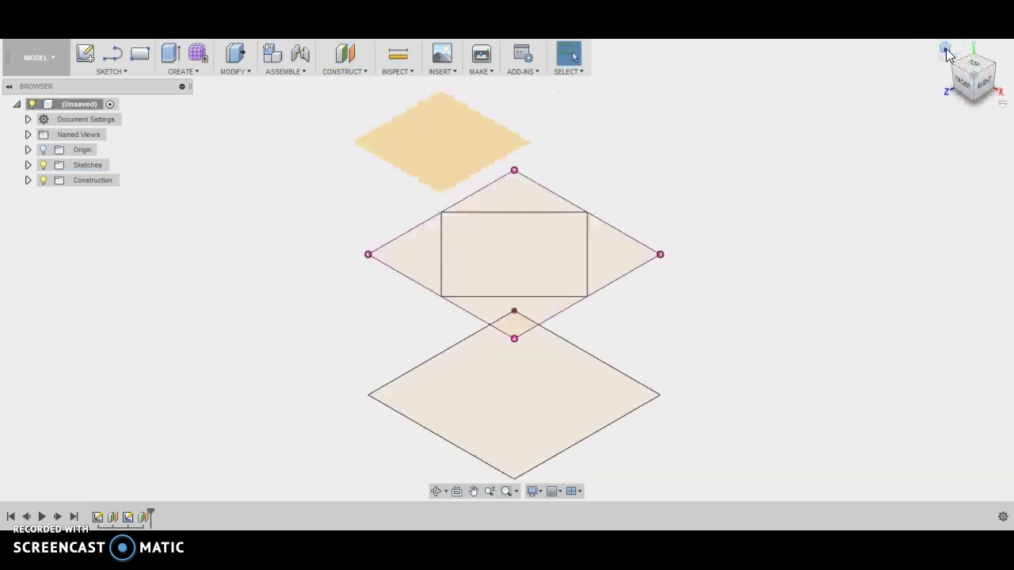
On the top offset plane, draw a centred 1.5 in diameter circle and finish the sketch
click(84, 54)
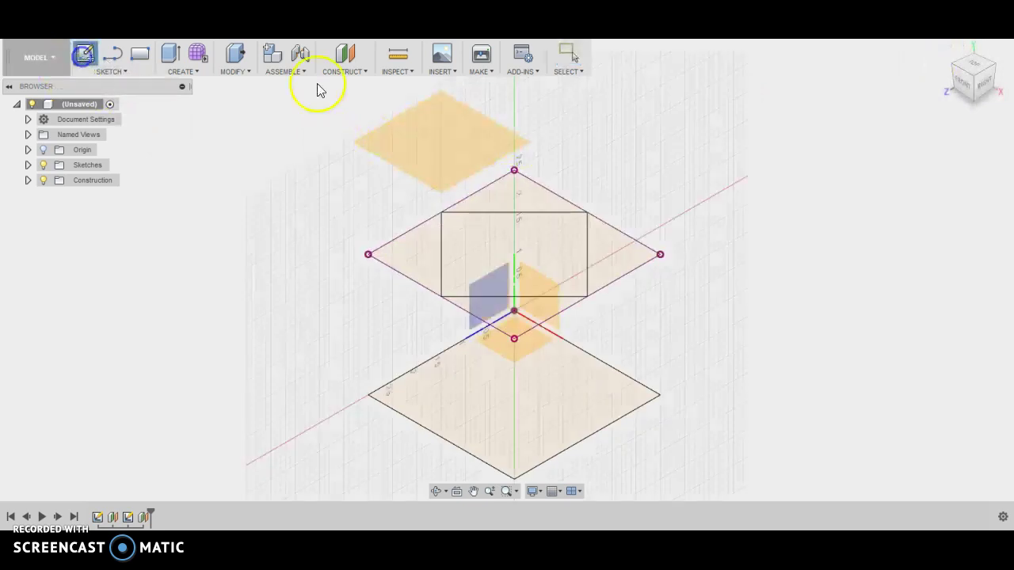
click(407, 140)
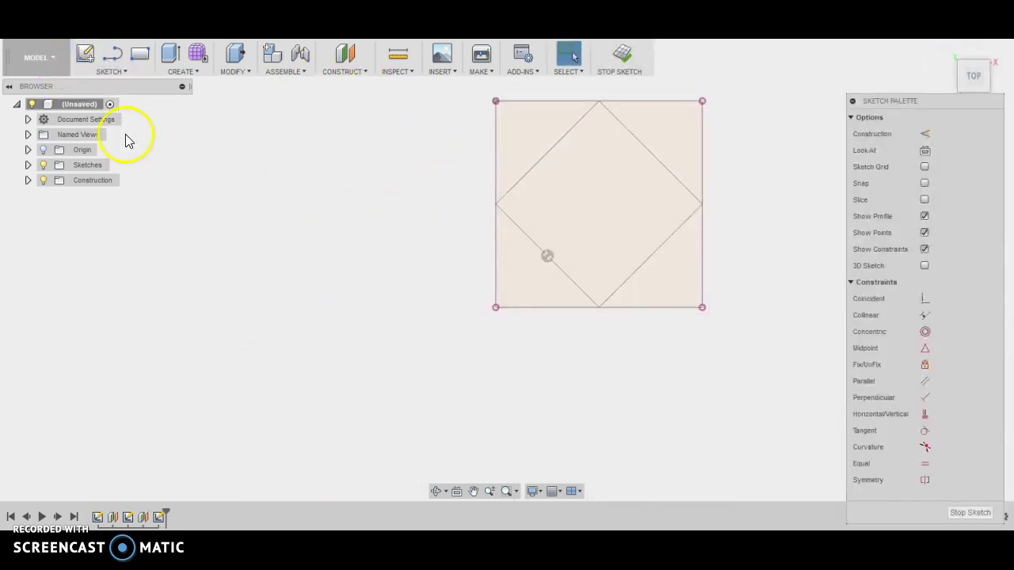
key(c)
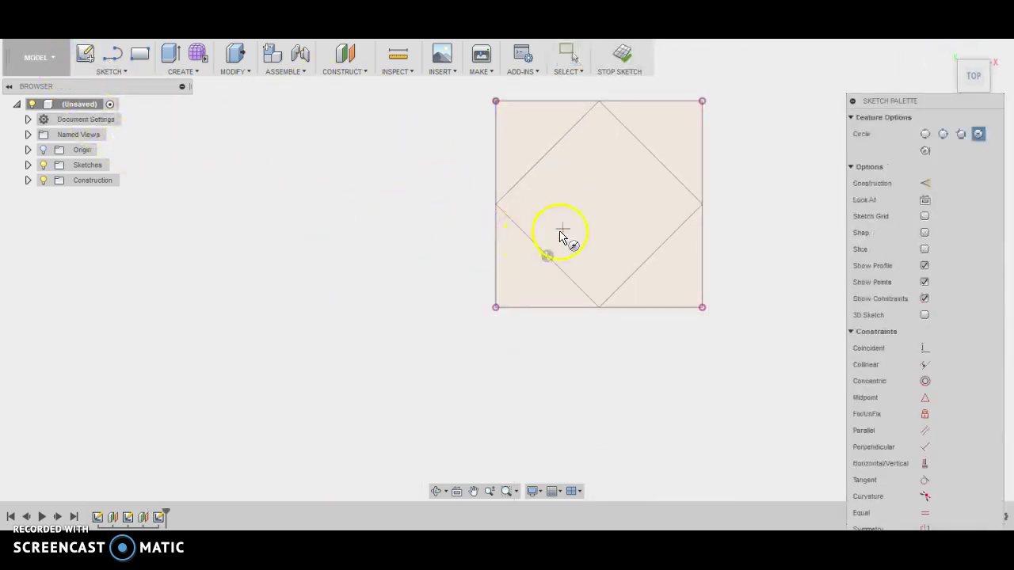
click(600, 204)
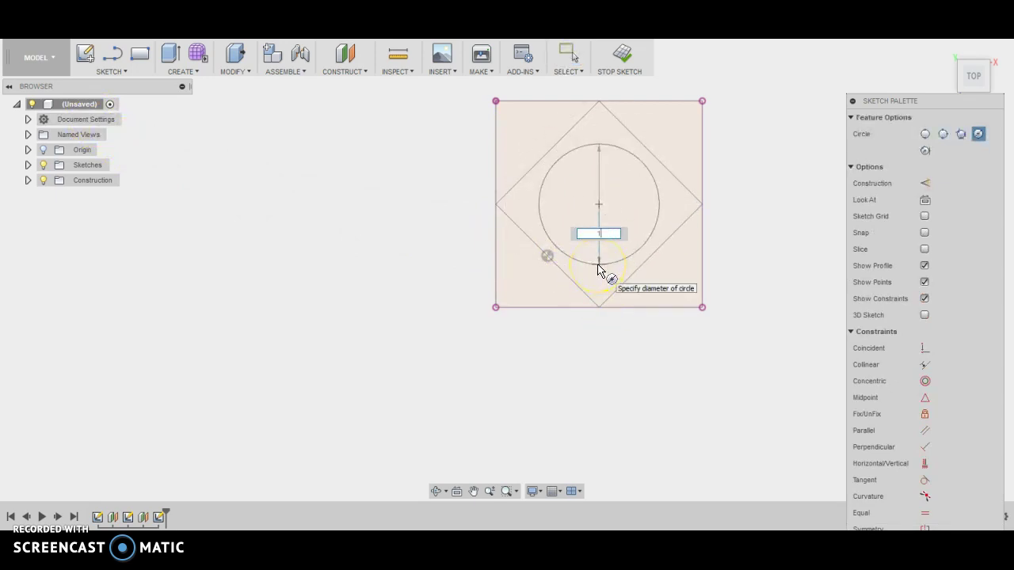
key(Tab)
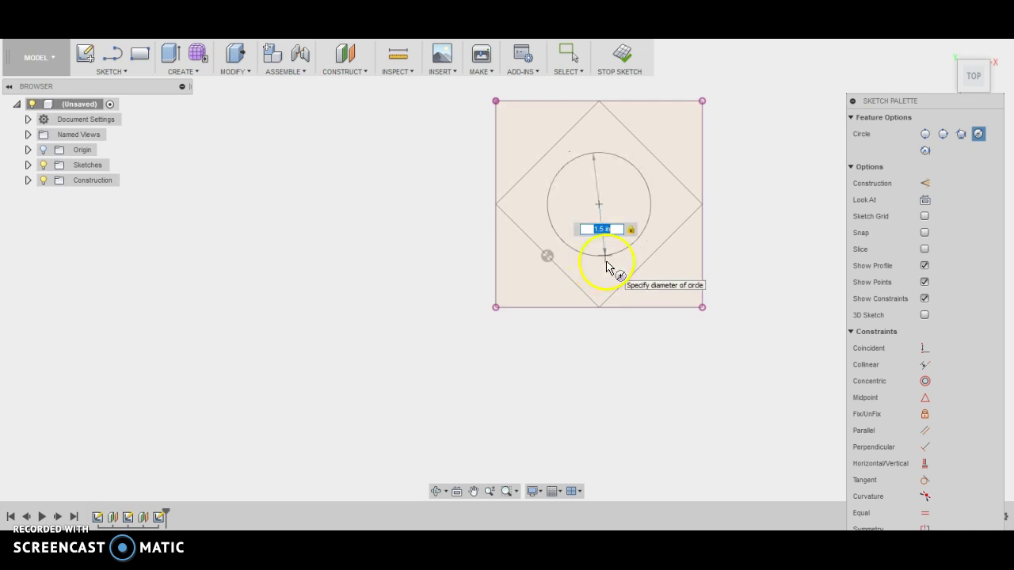
key(Return)
key(Escape)
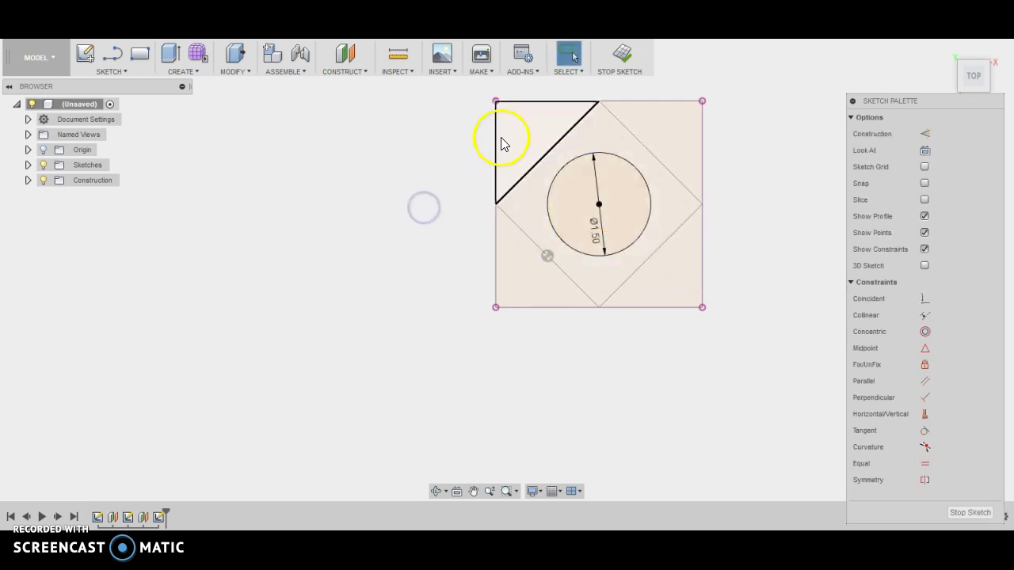
click(623, 55)
click(392, 190)
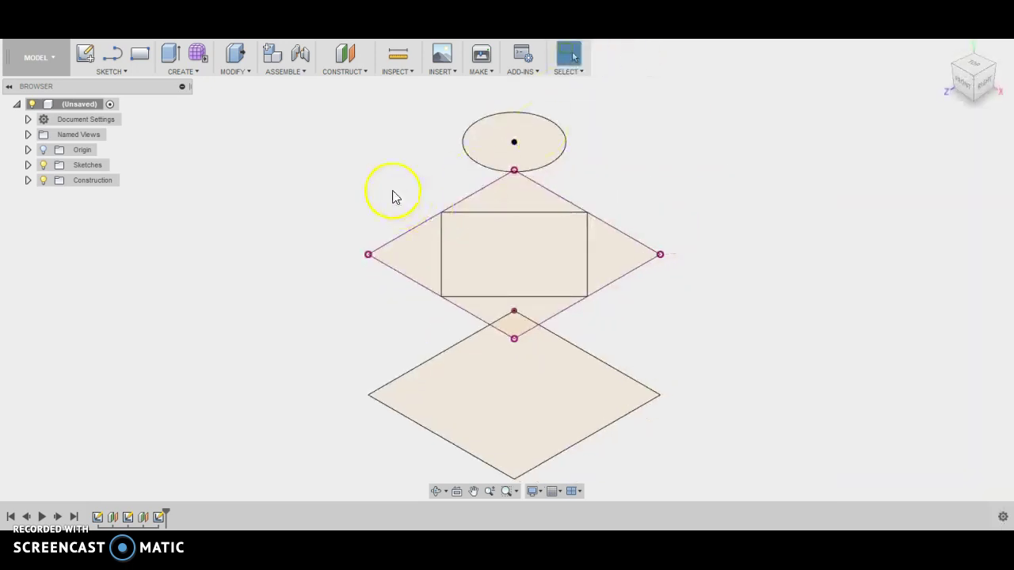
mouse_move(973, 90)
mouse_down()
mouse_move(973, 71)
mouse_move(970, 87)
mouse_move(937, 85)
mouse_move(889, 45)
mouse_move(969, 90)
mouse_move(981, 66)
mouse_up()
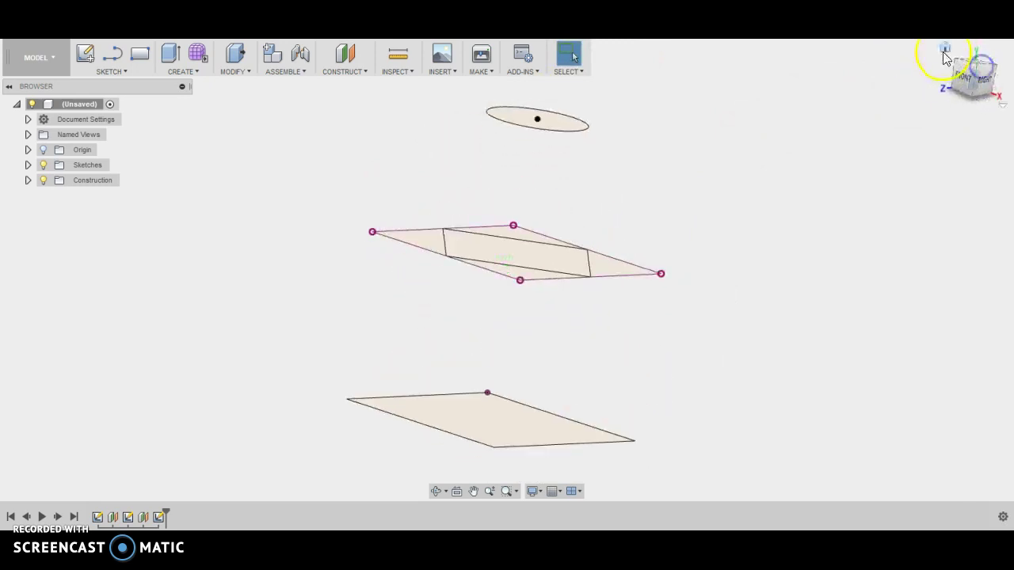
click(944, 49)
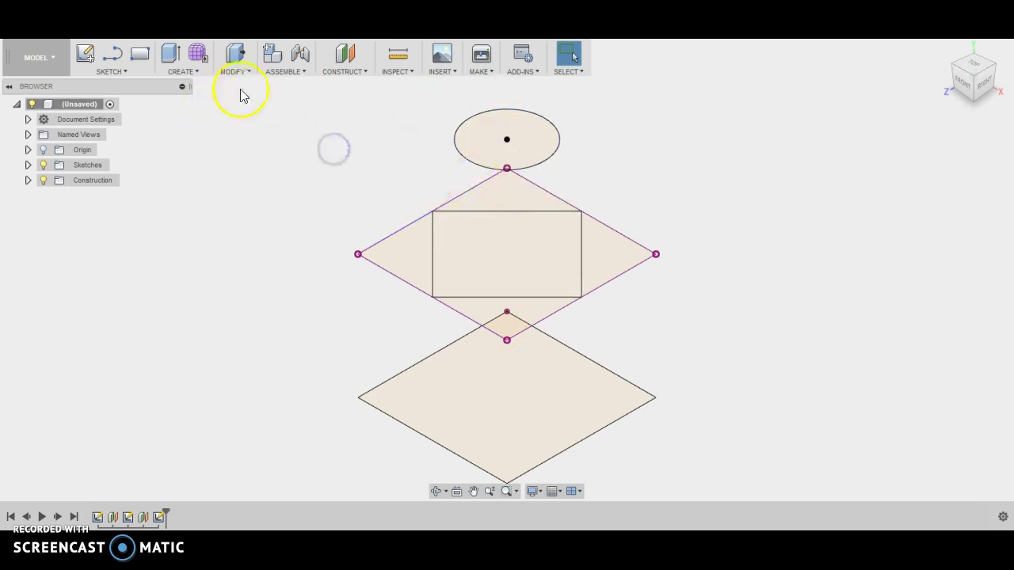
Loft through the diamond, rectangle and ellipse profiles to create the twisted solid
click(188, 74)
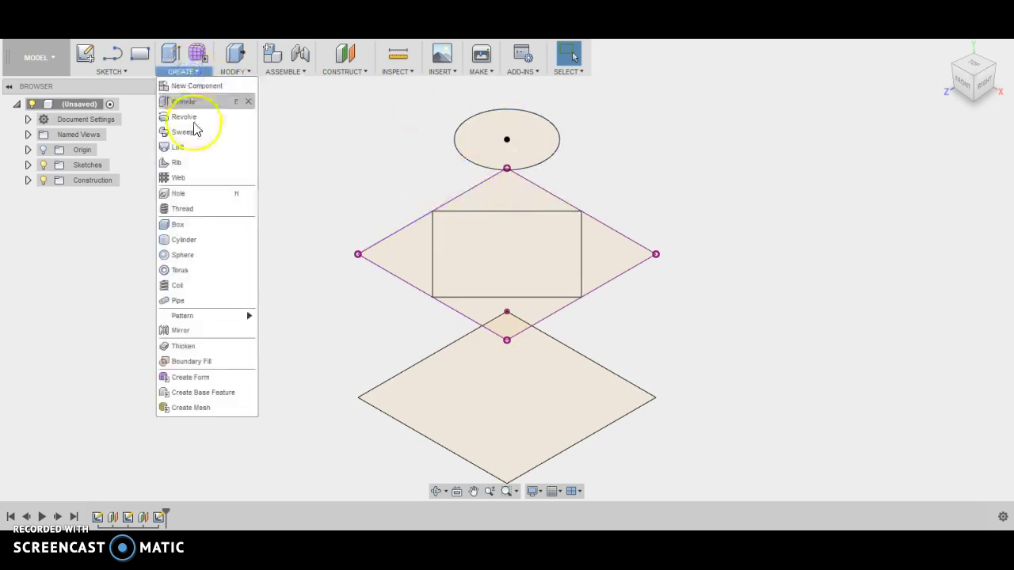
click(196, 149)
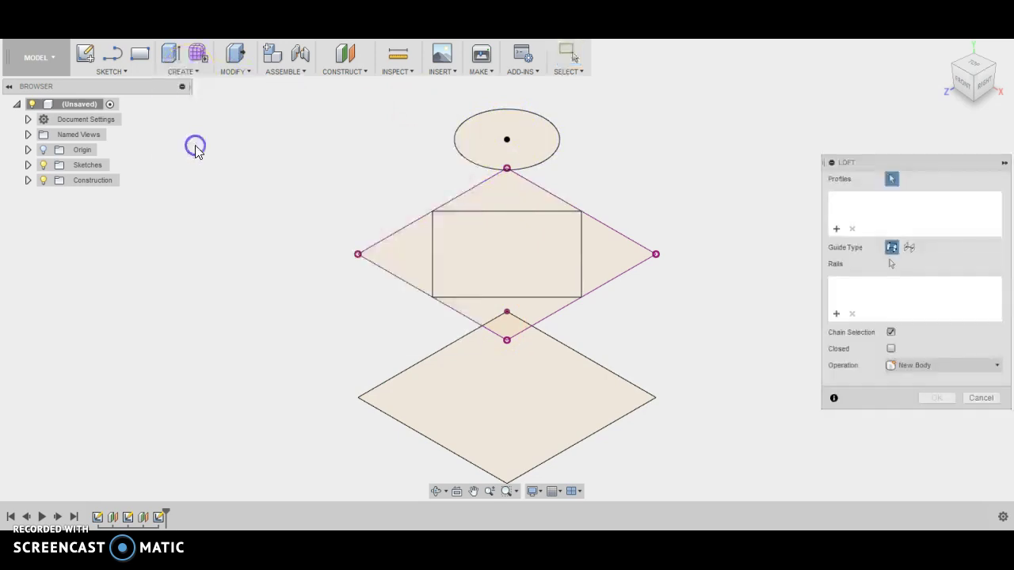
click(429, 409)
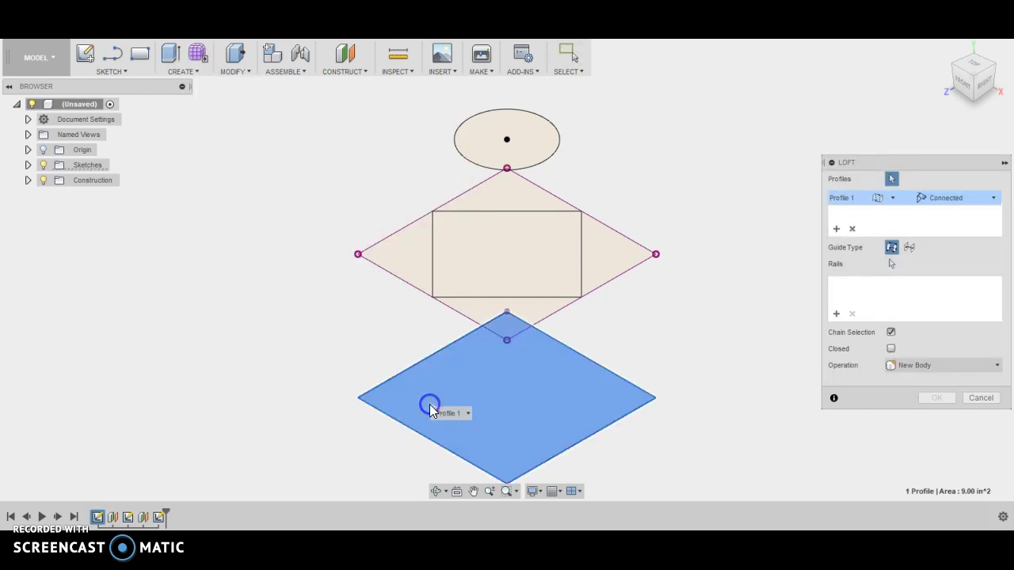
click(480, 275)
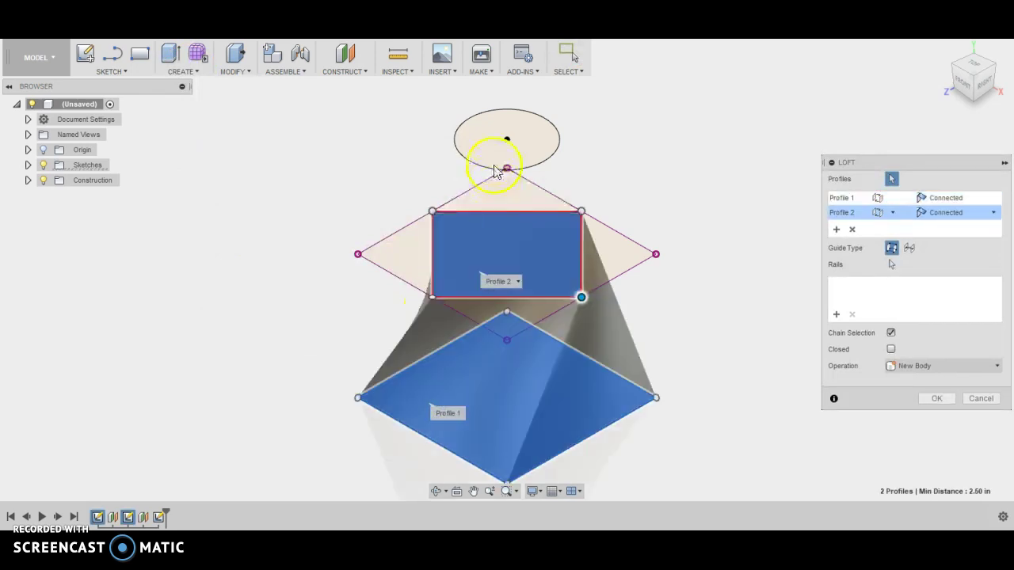
click(492, 150)
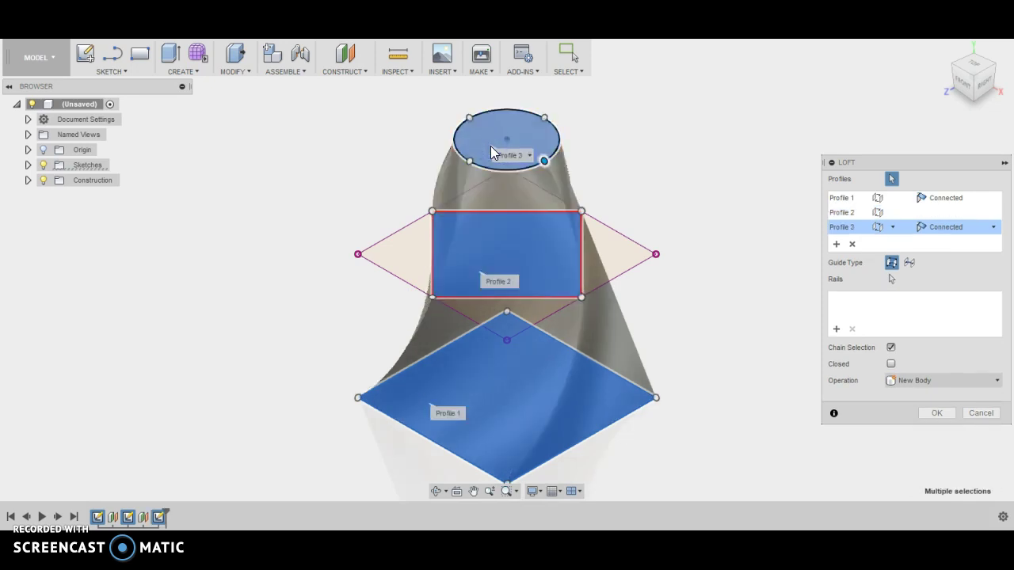
click(927, 415)
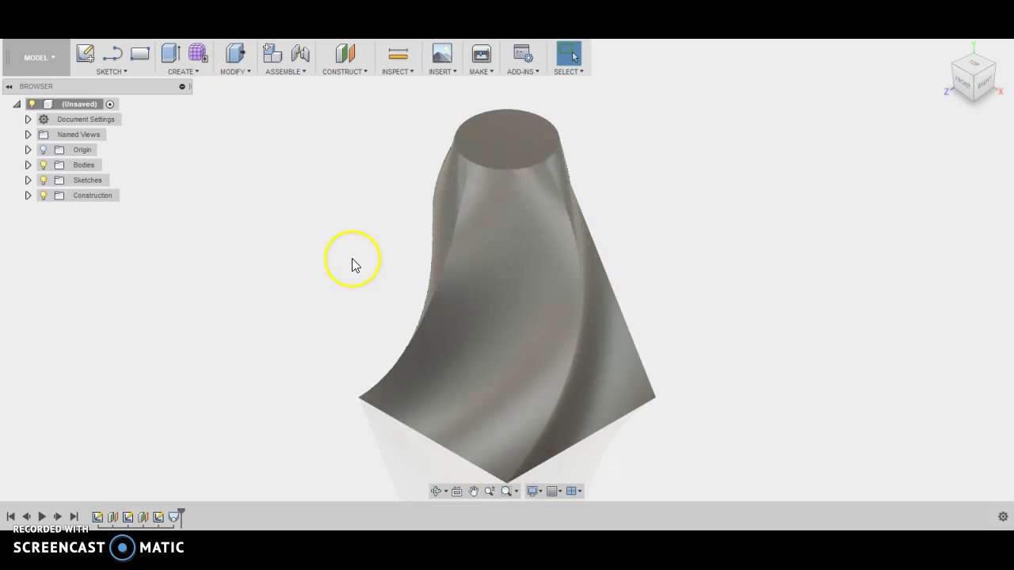
Shell the body with the top face removed at 0.075 in inside thickness, then inspect it
scroll(344, 258, down, 2)
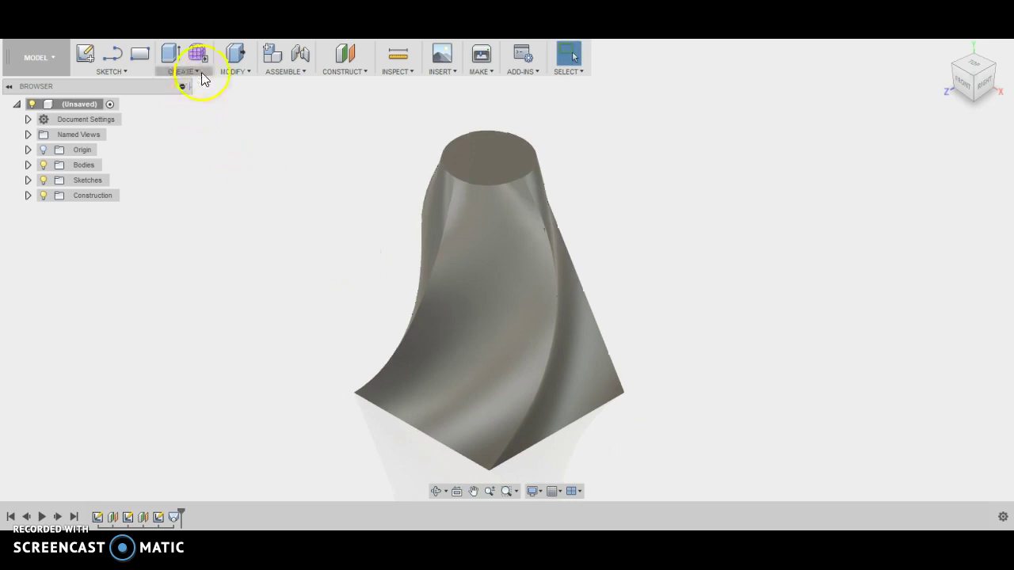
click(233, 72)
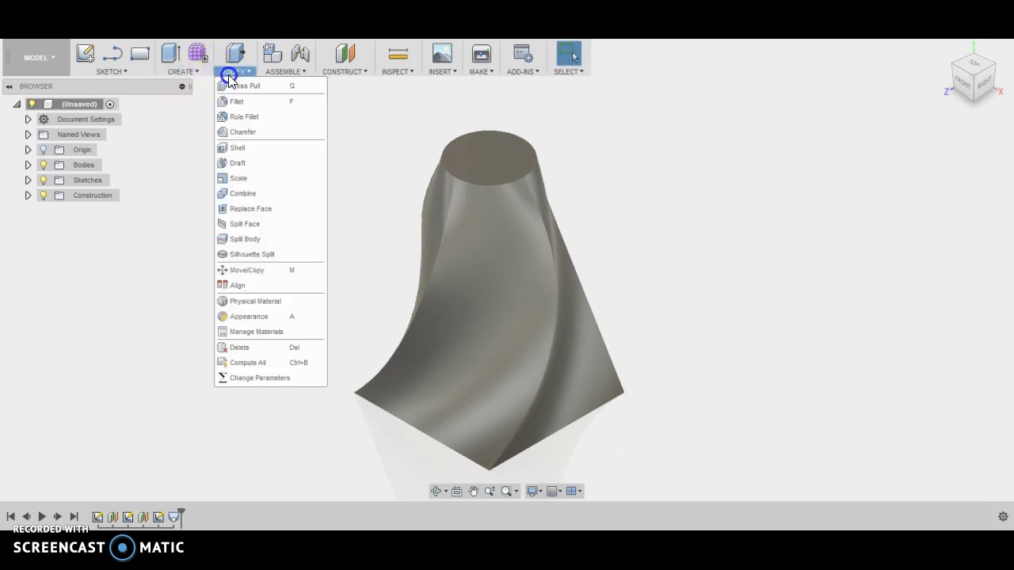
click(241, 145)
click(480, 154)
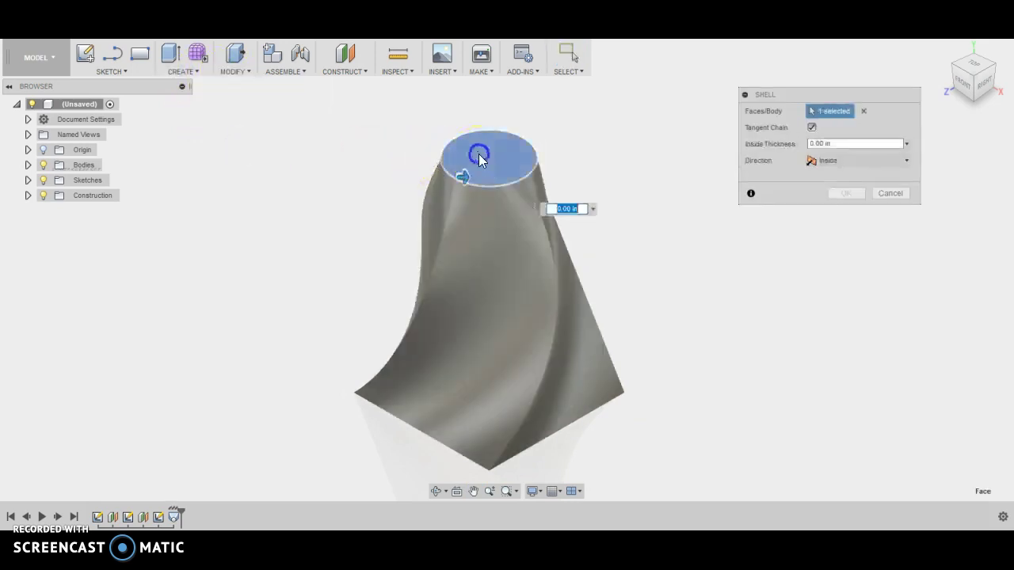
click(843, 145)
drag(843, 145, 738, 165)
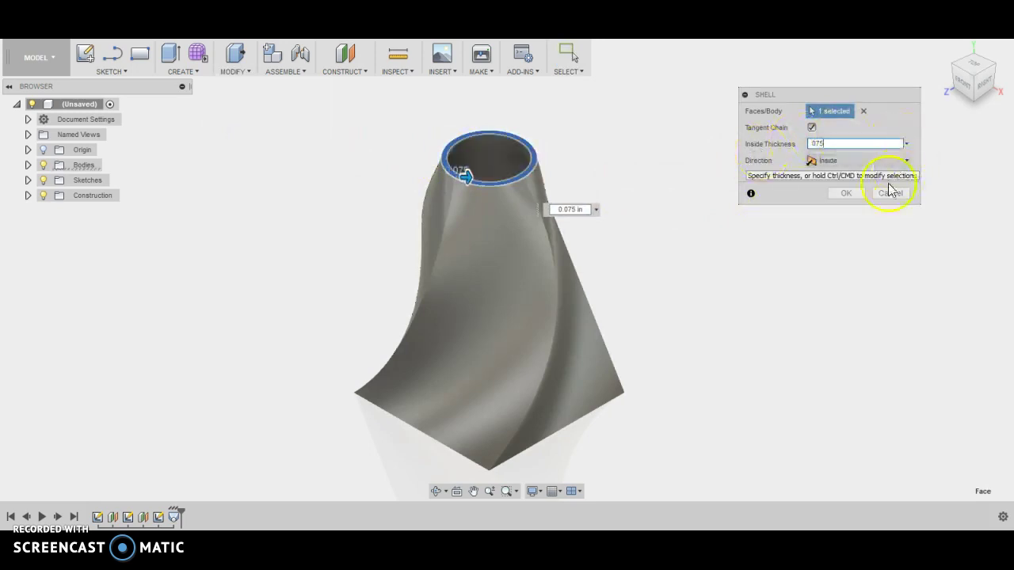
click(858, 195)
click(789, 186)
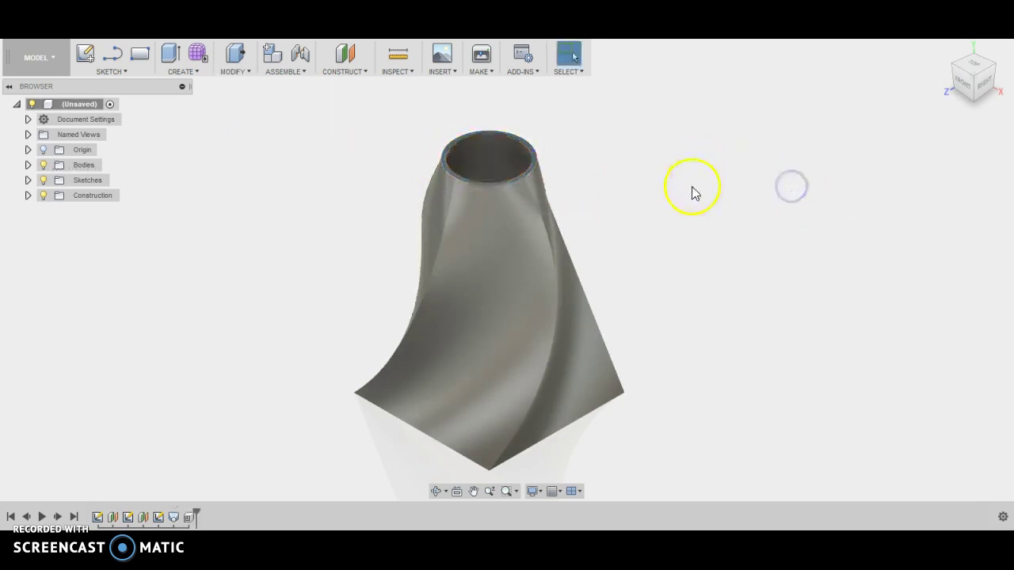
shift+middle_drag(692, 193, 758, 129)
From the home view, apply Glass (Green), then Glass (Red), to the vase body
key(Escape)
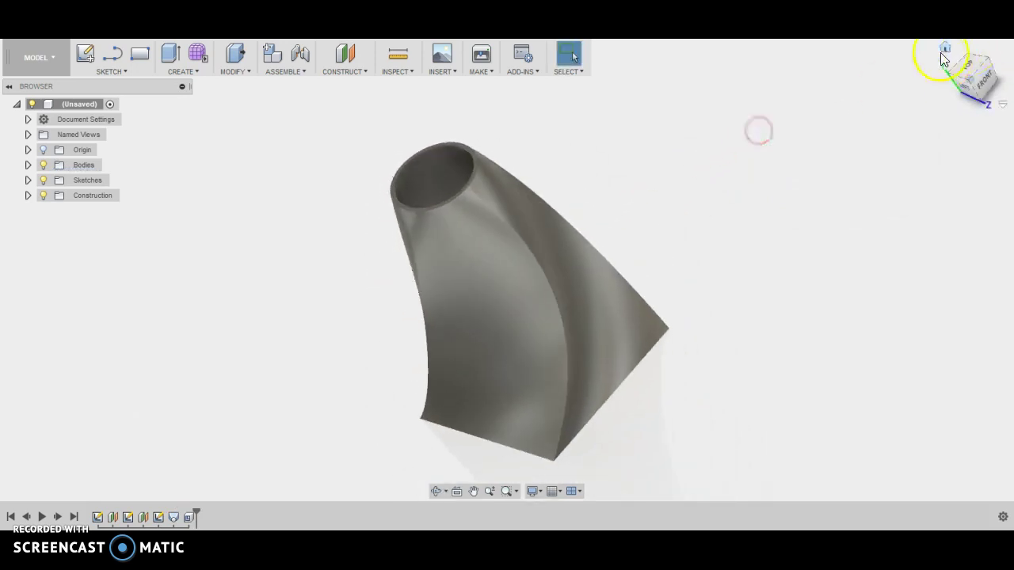
click(946, 50)
click(773, 163)
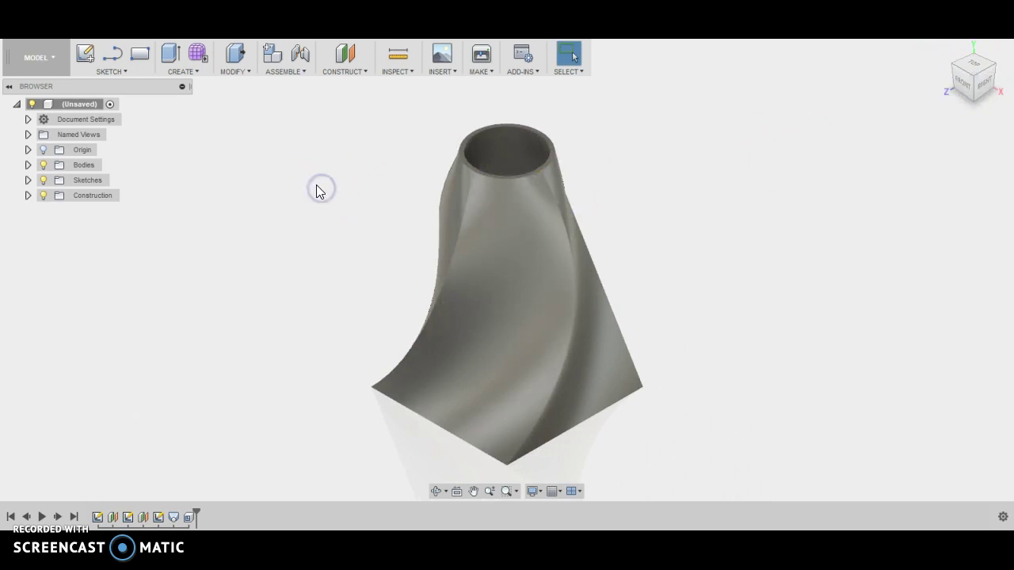
key(a)
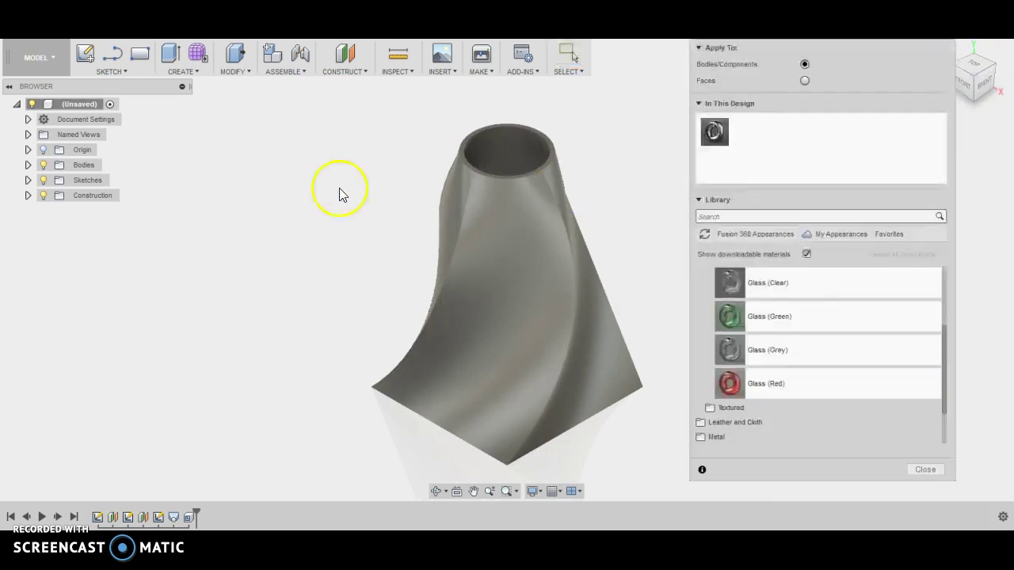
click(772, 333)
drag(780, 317, 540, 264)
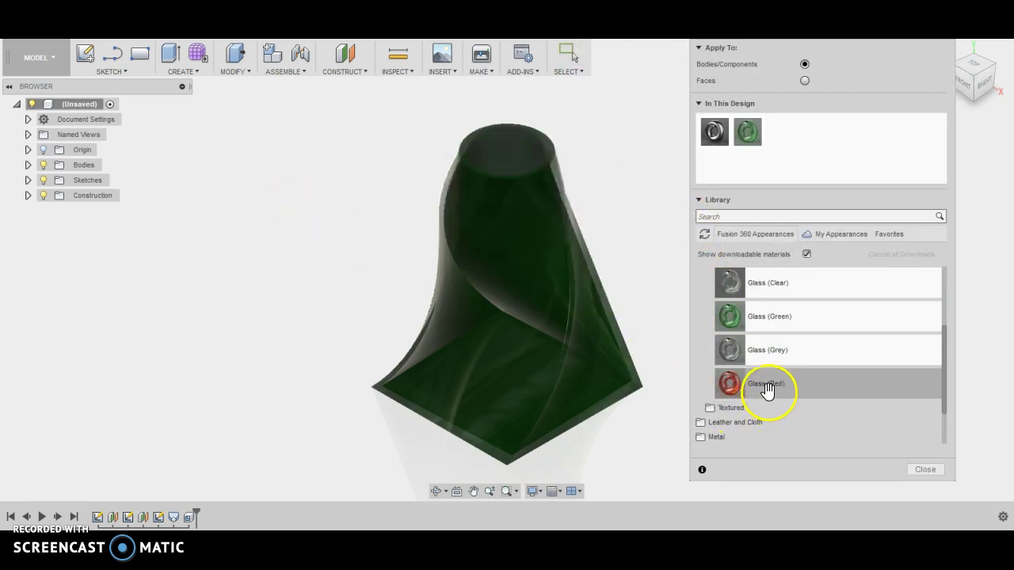
drag(769, 385, 509, 256)
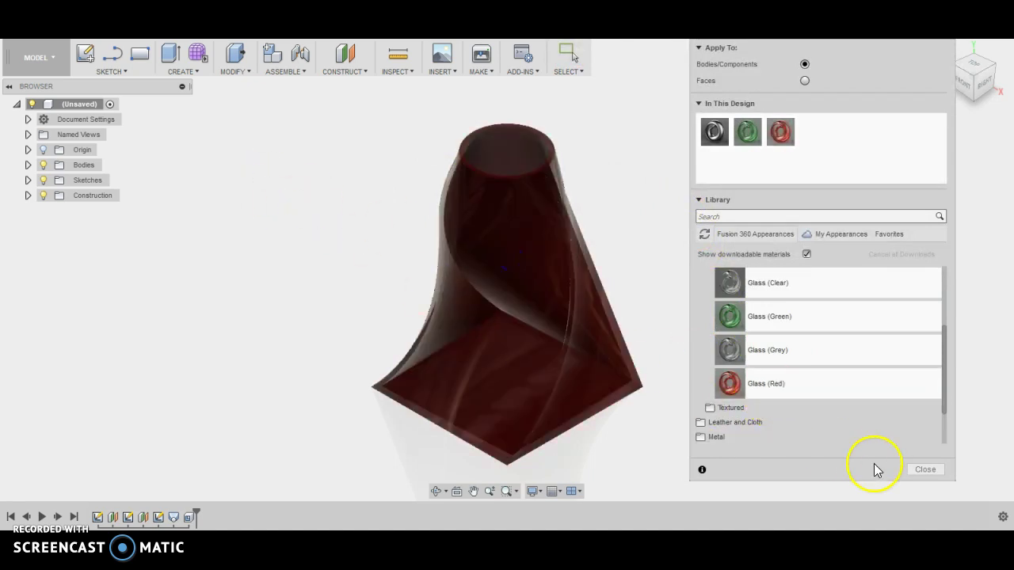
click(920, 469)
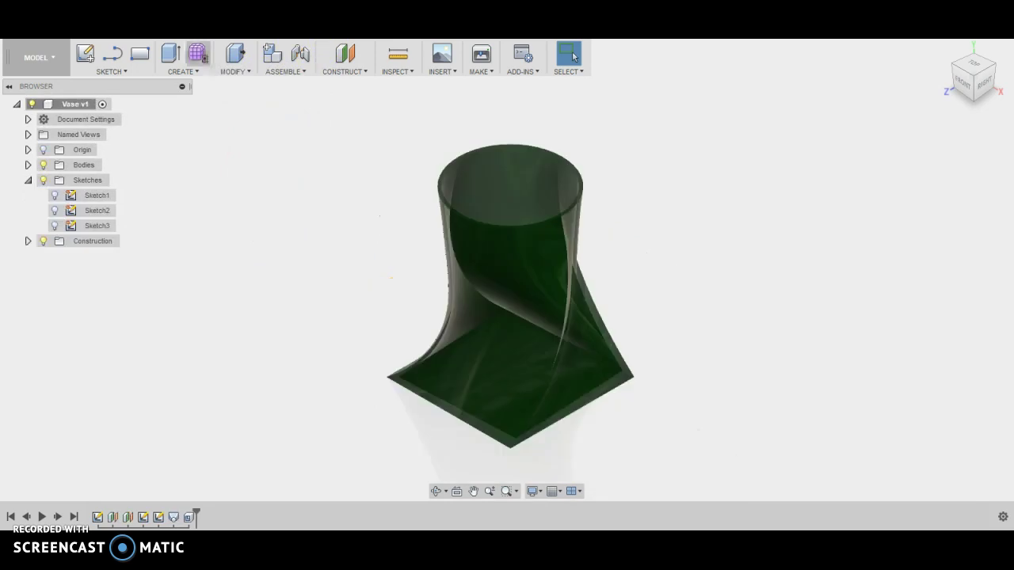
Switch to the Render workspace and open the v1 green glass vase render from the Rendering Gallery
click(35, 57)
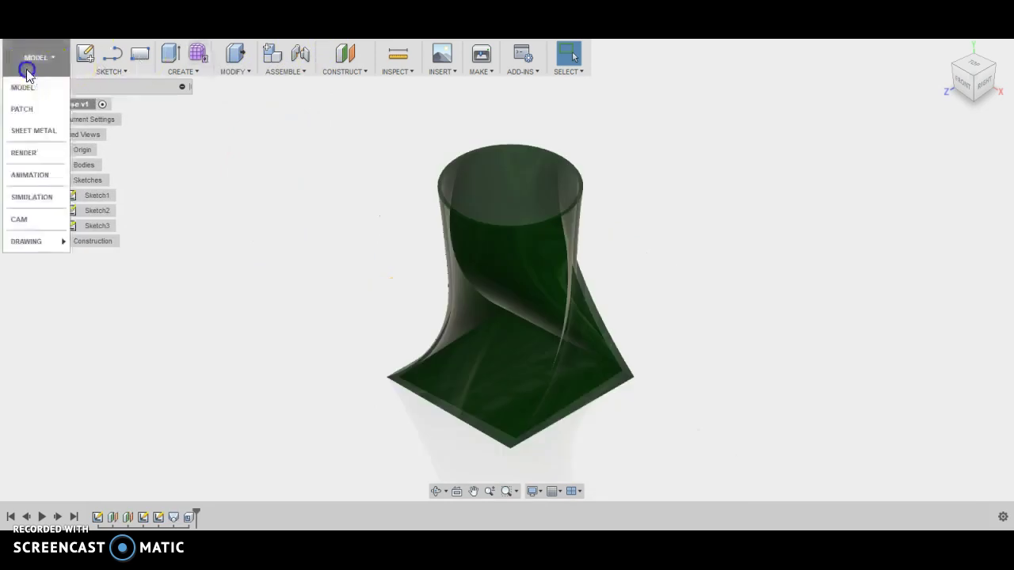
click(42, 152)
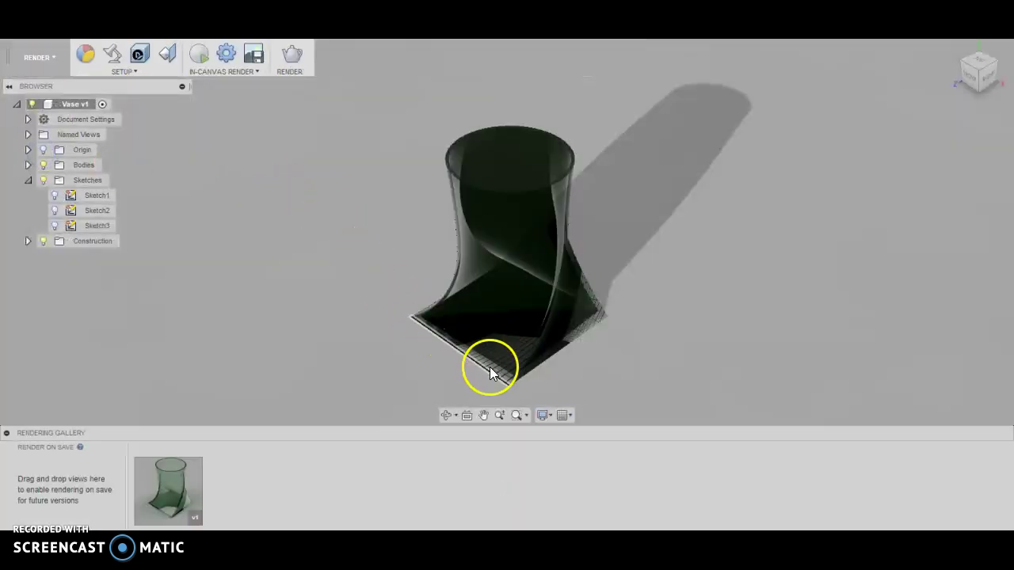
double_click(168, 477)
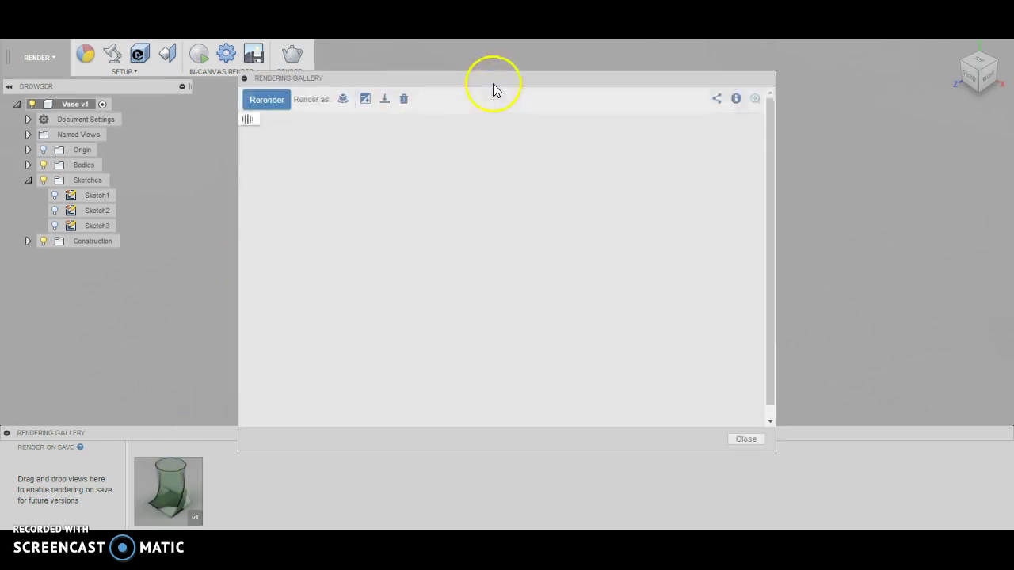
drag(494, 80, 503, 48)
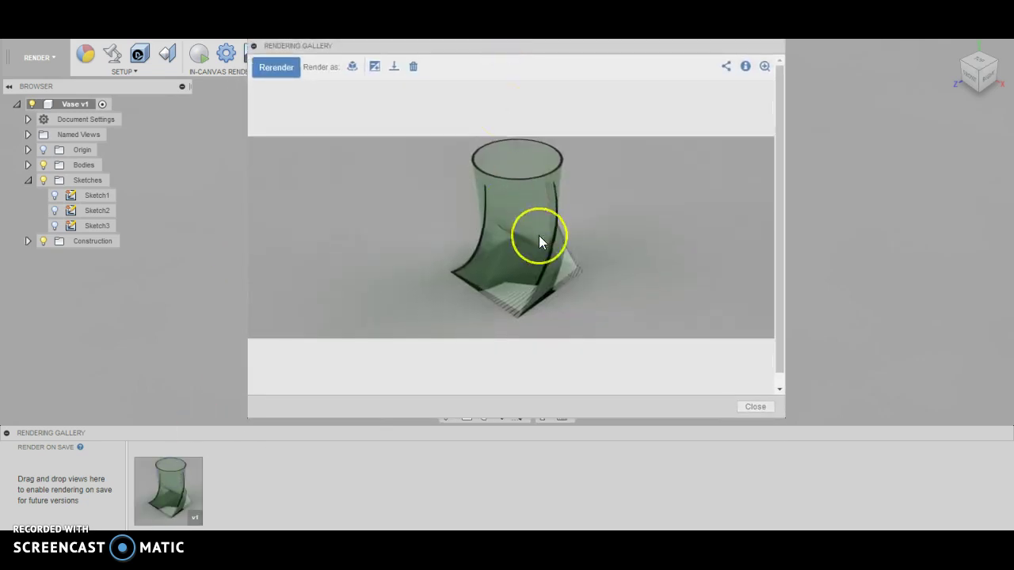